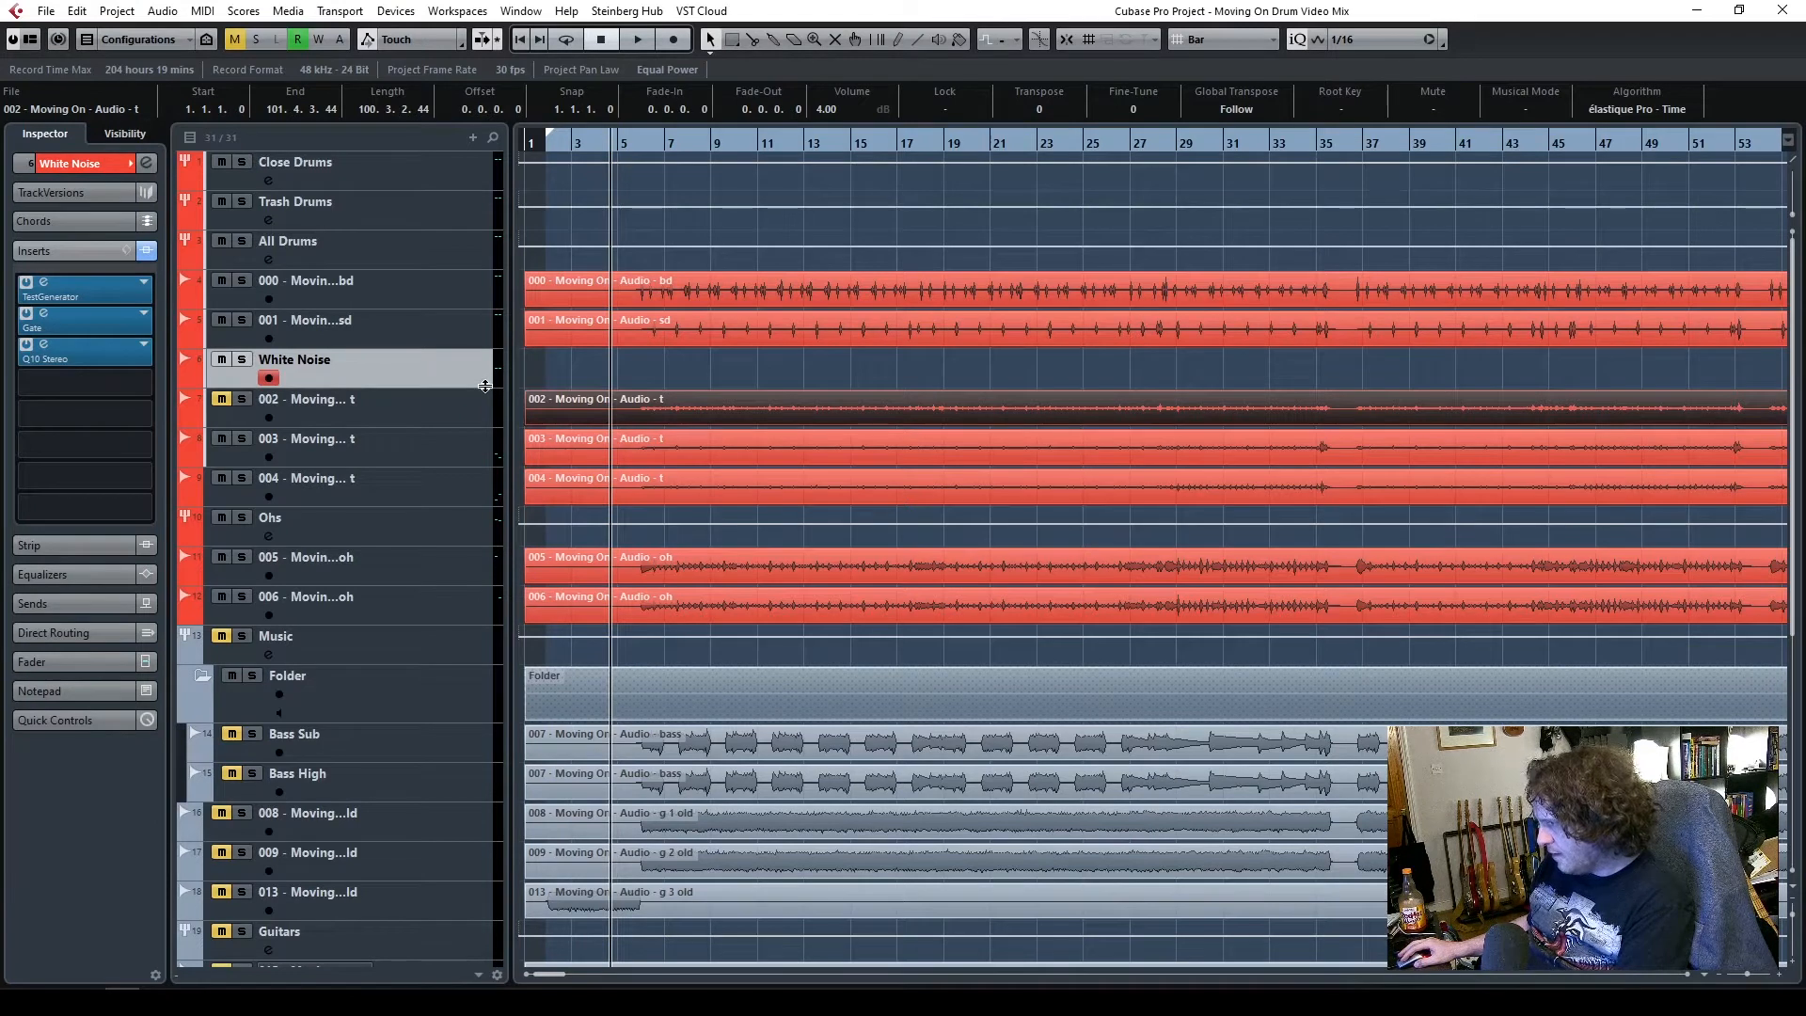
# Step: Audition the snare track (001) soloed from about bar 6, stopping playback and unsoloing it when done
pyautogui.click(419, 326)
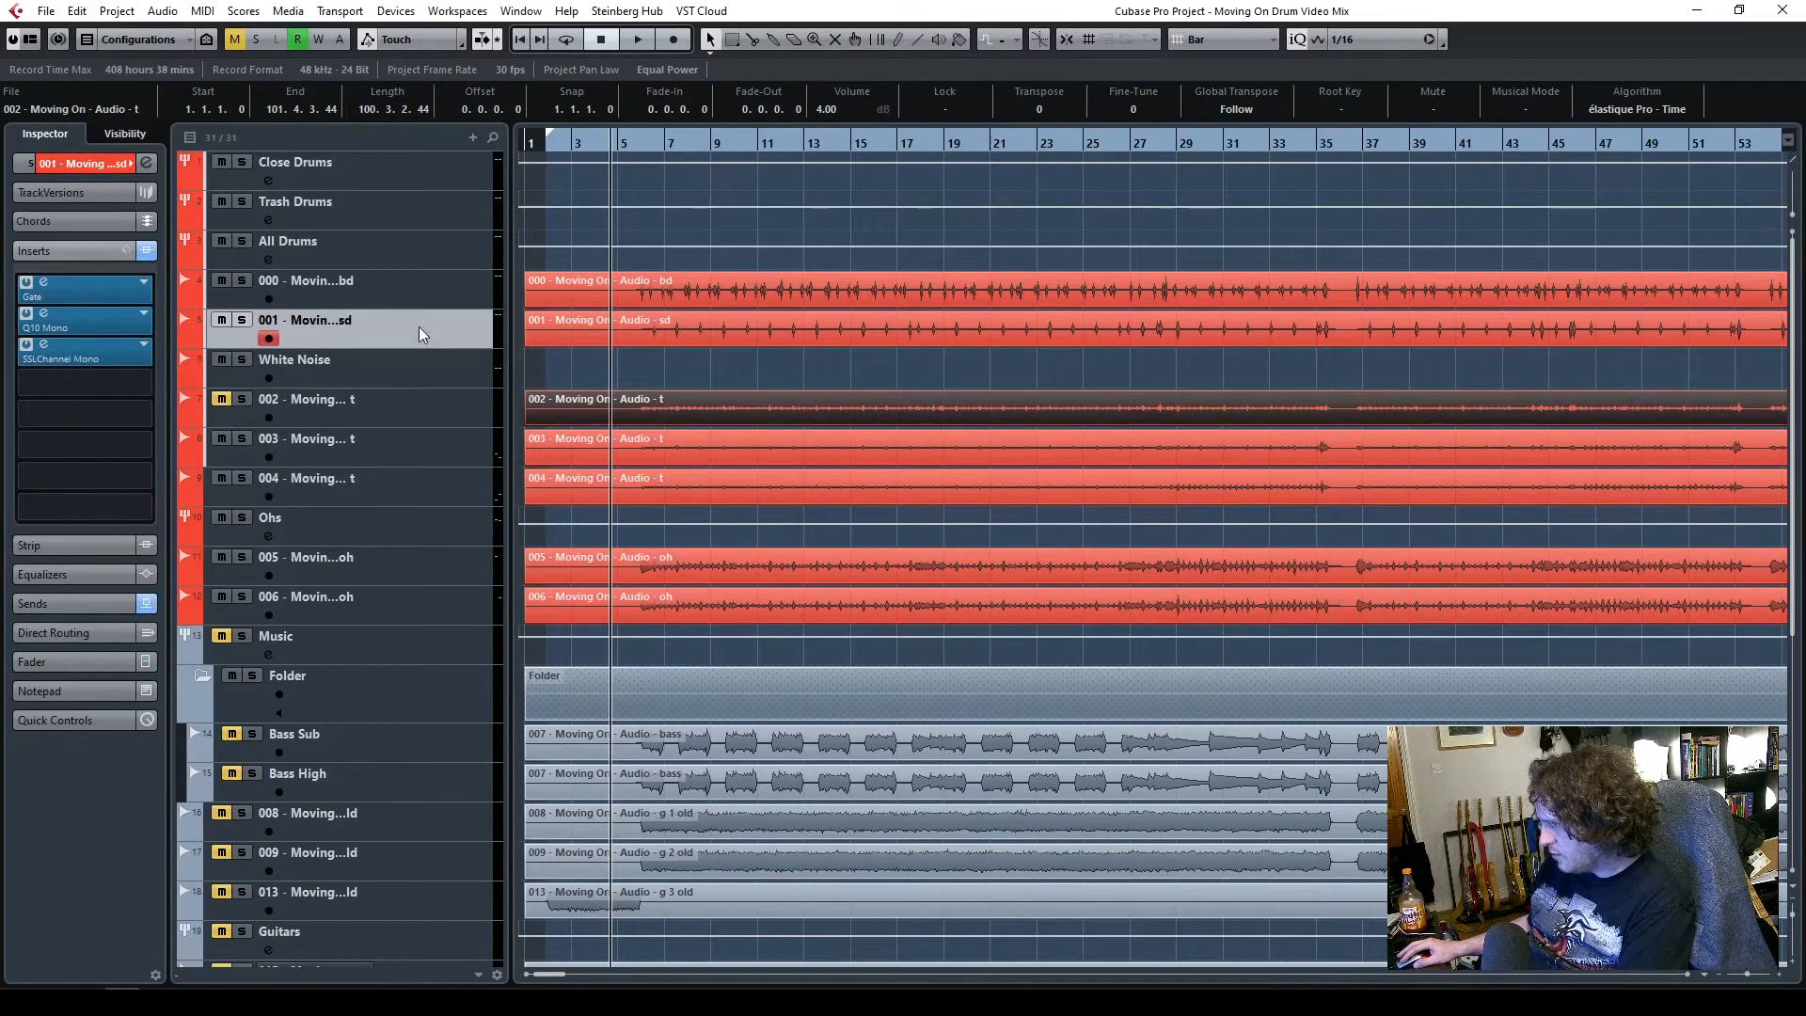
pyautogui.click(242, 321)
pyautogui.click(647, 139)
pyautogui.press('space')
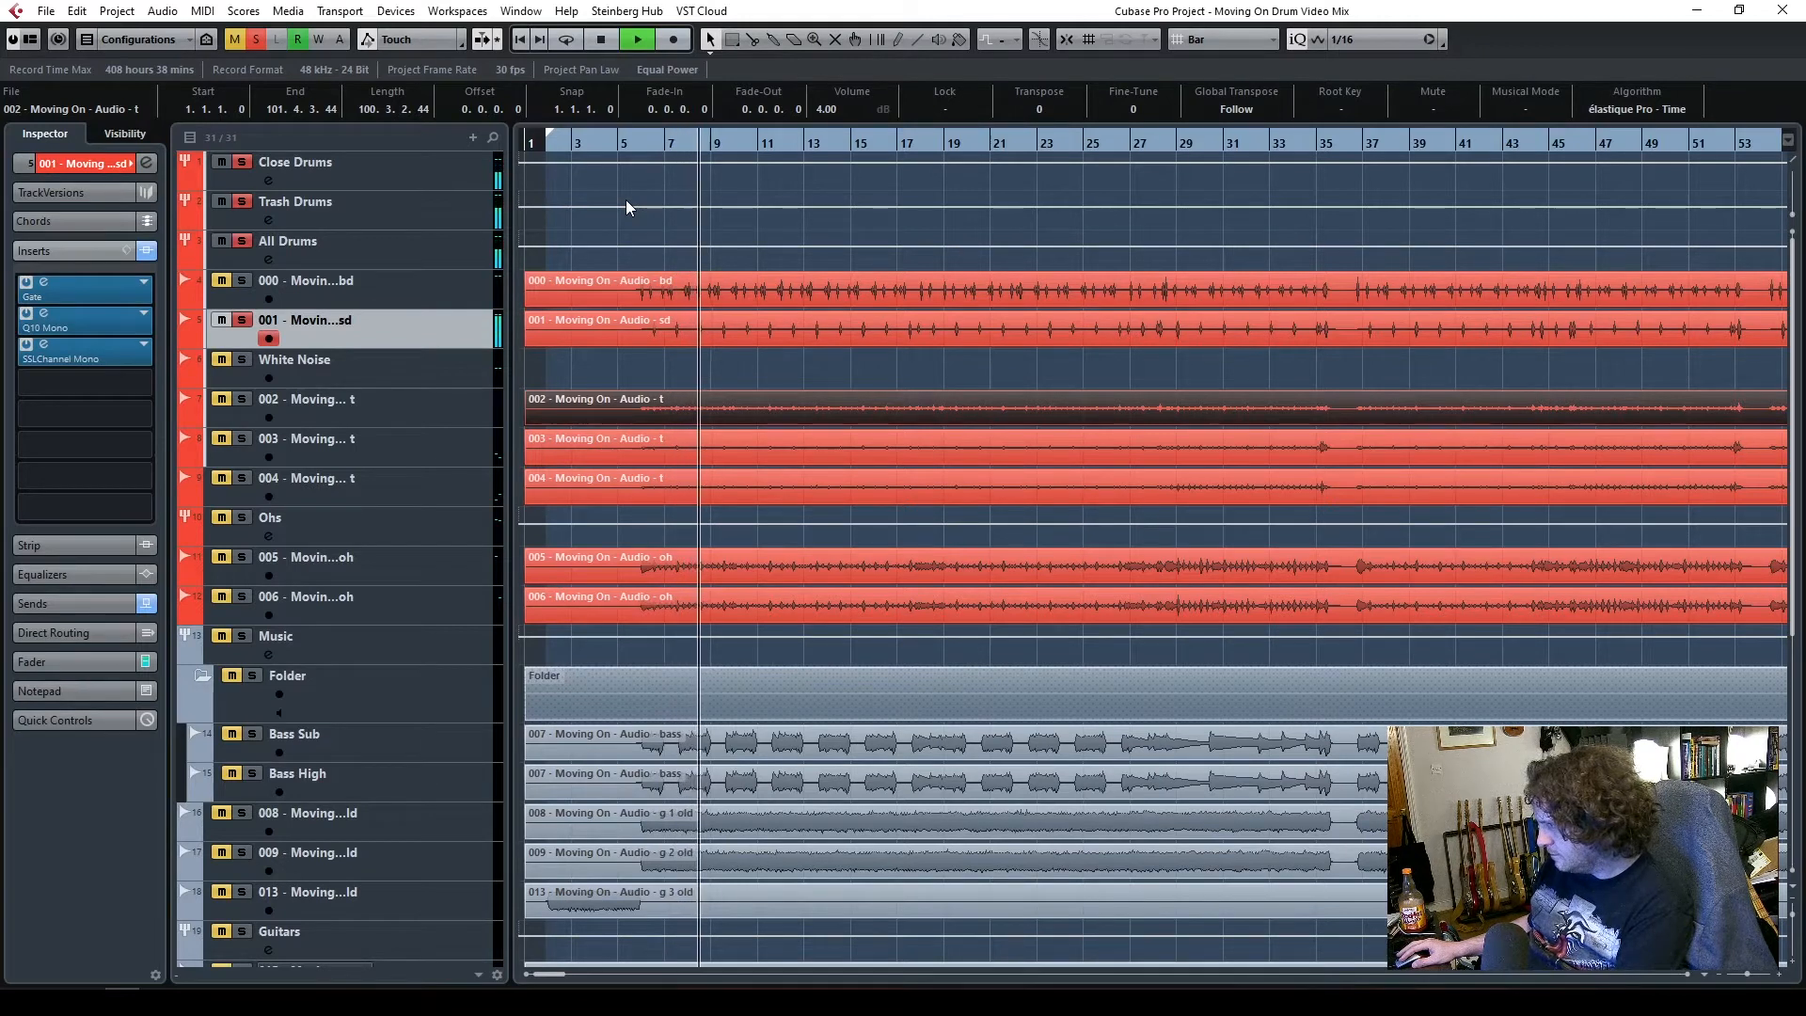
pyautogui.press('space')
pyautogui.click(241, 320)
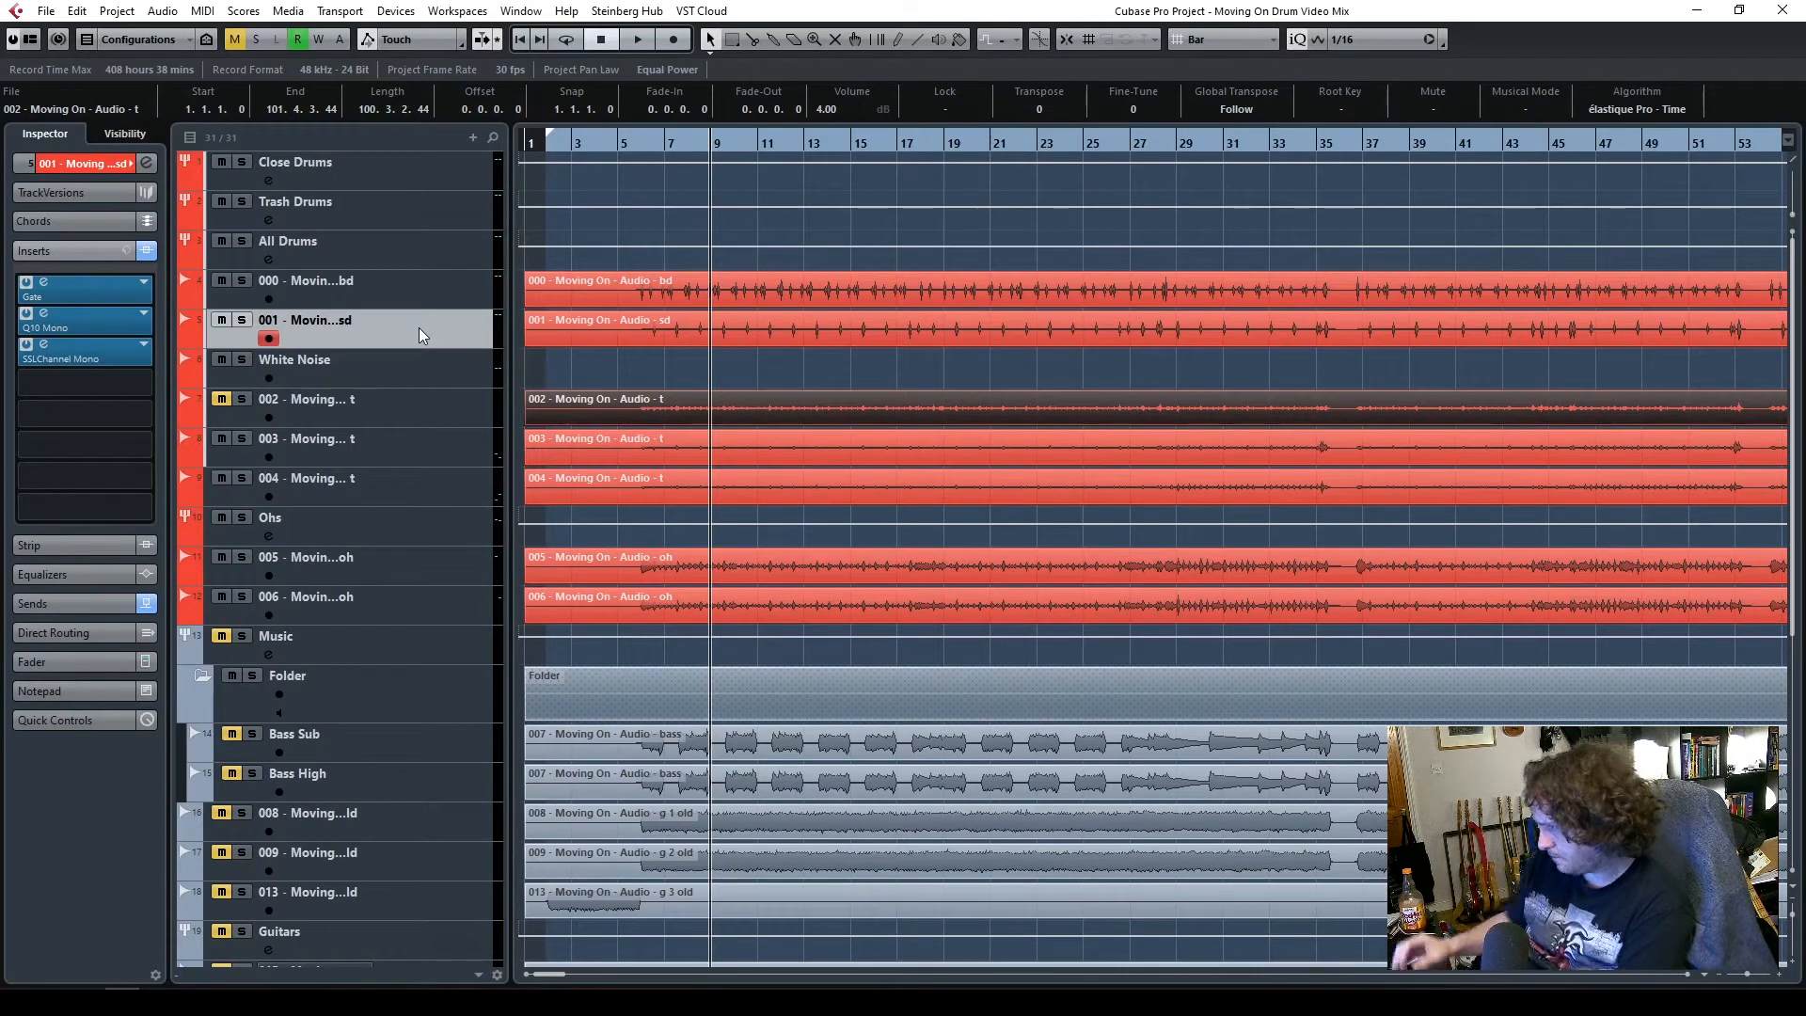
# Step: Bypass the TestGenerator, Gate and Q10 Stereo inserts on the White Noise track
pyautogui.click(292, 380)
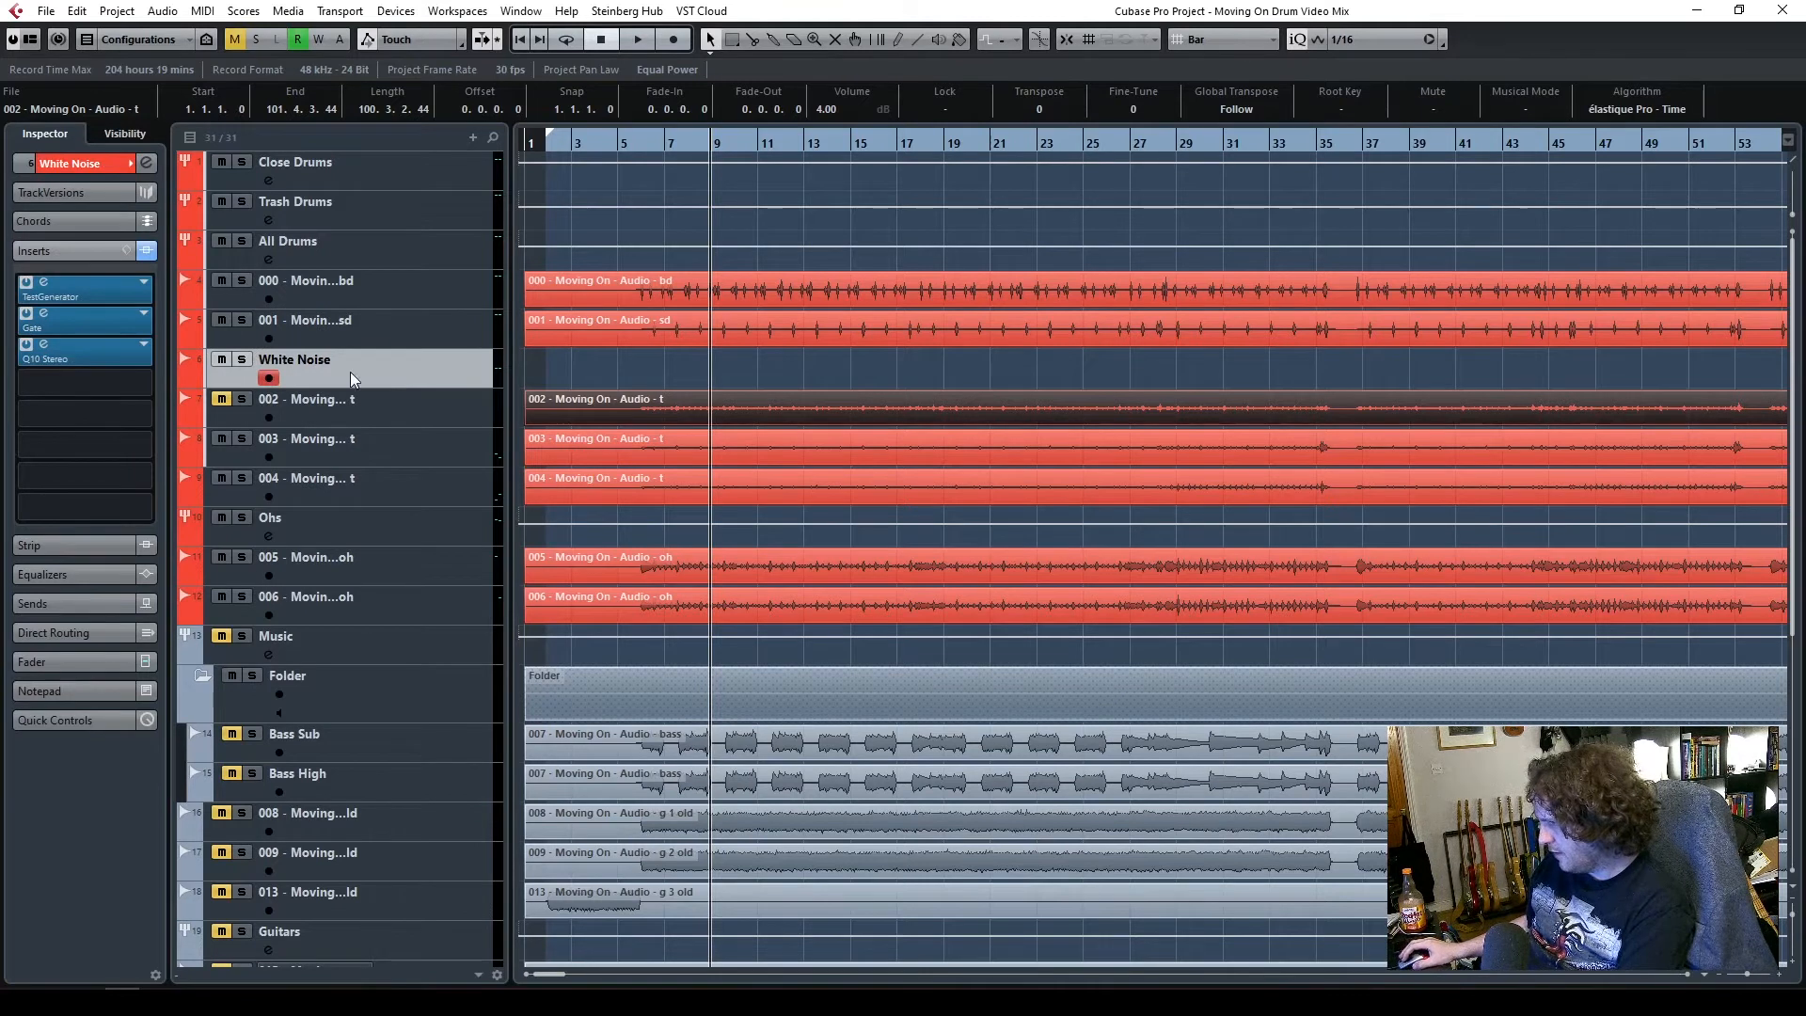
pyautogui.click(25, 285)
pyautogui.click(26, 318)
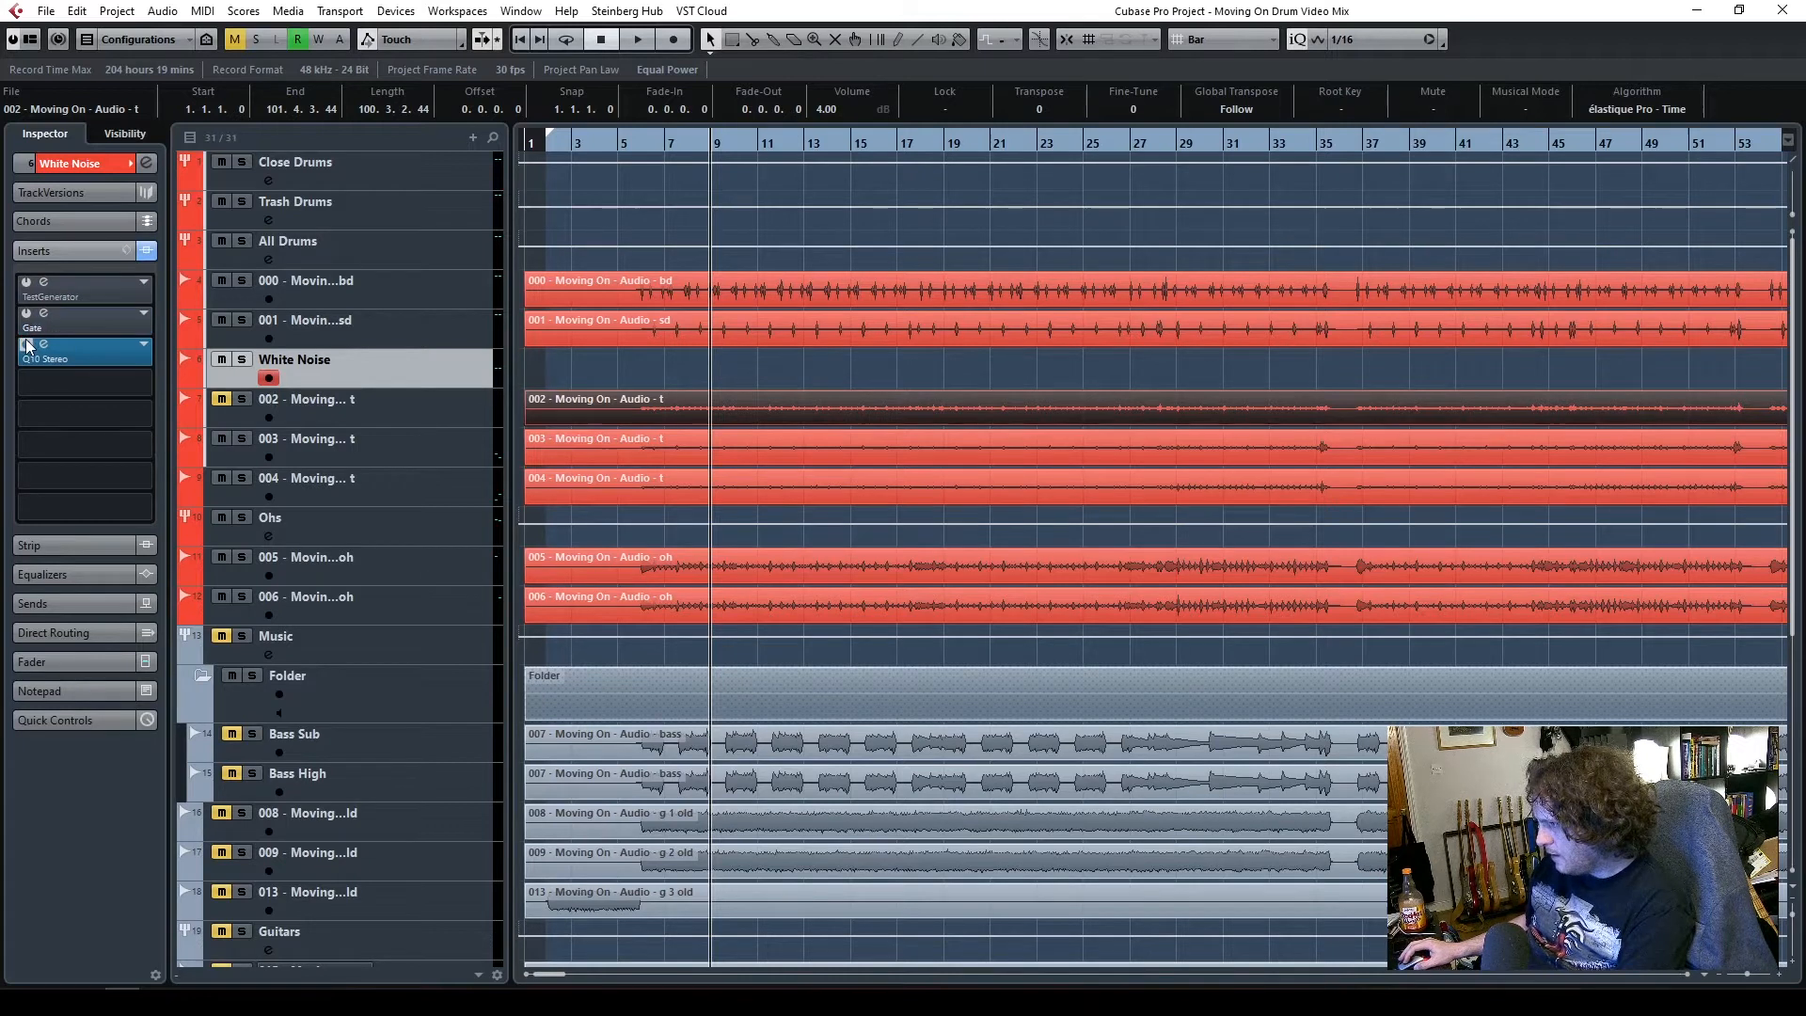
pyautogui.click(26, 344)
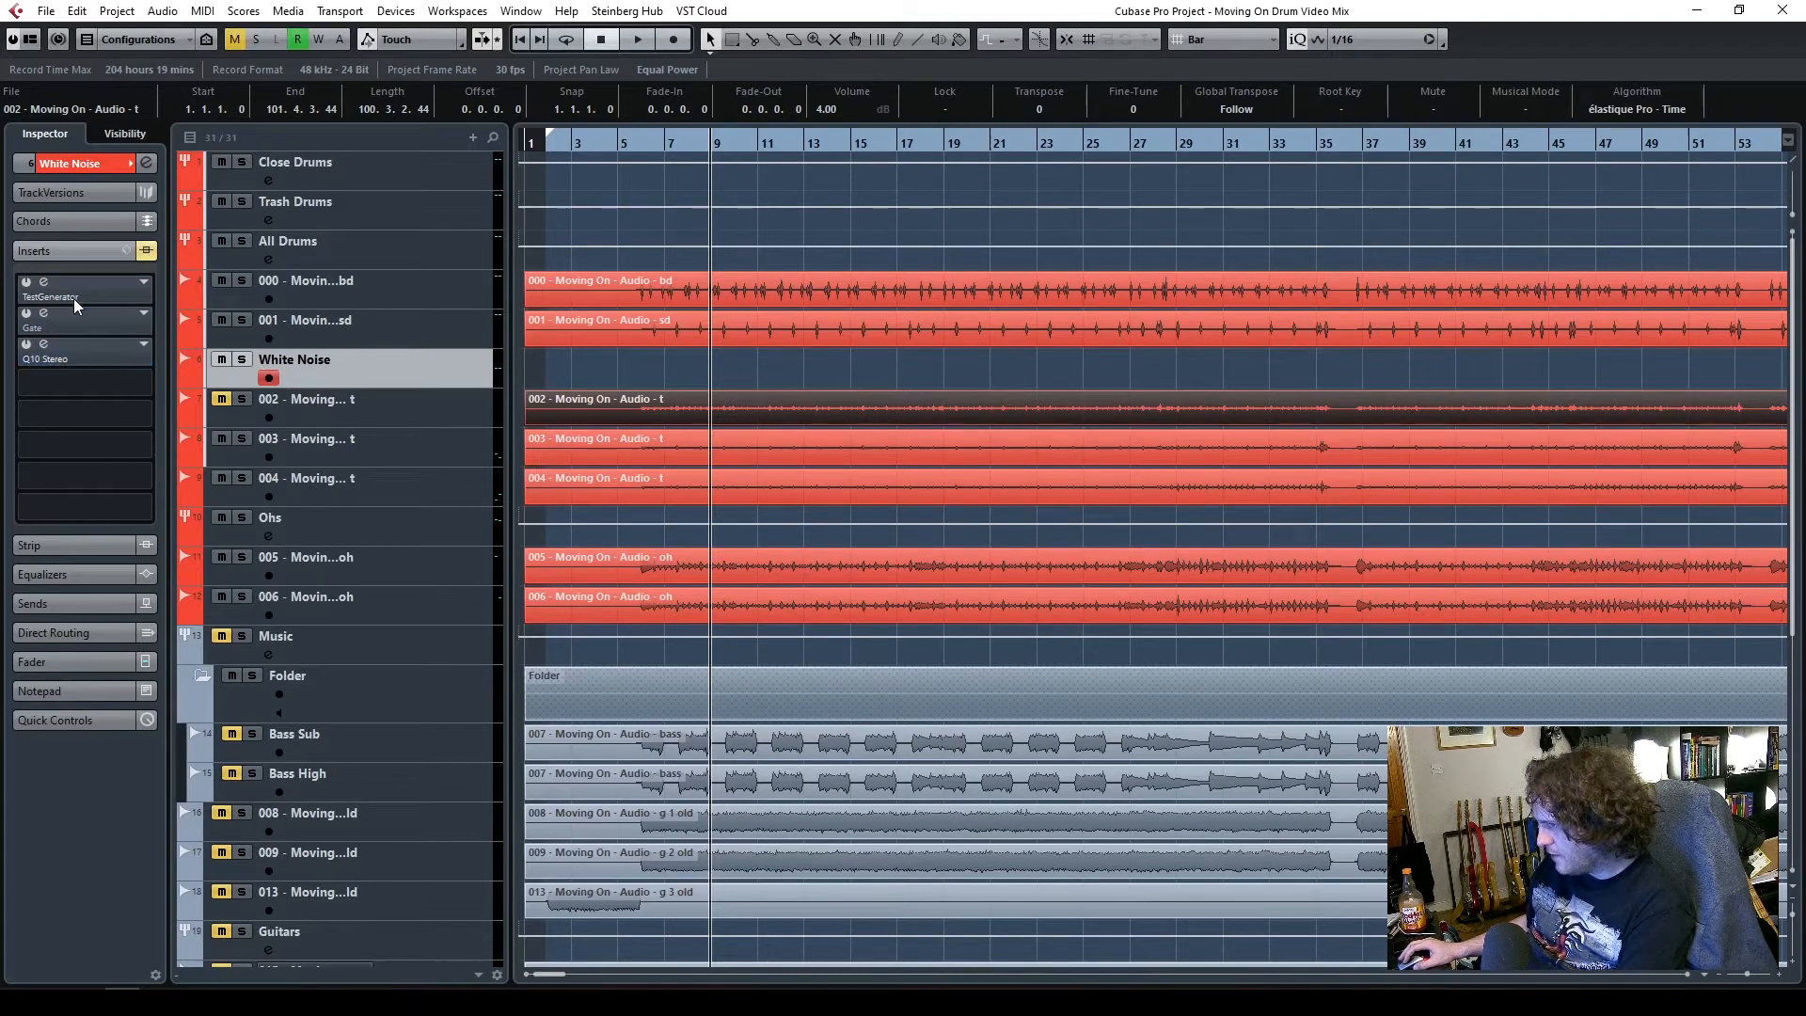
# Step: Open the White Noise track's TestGenerator, enabling it briefly to hear the raw noise before bypassing it again
pyautogui.click(26, 283)
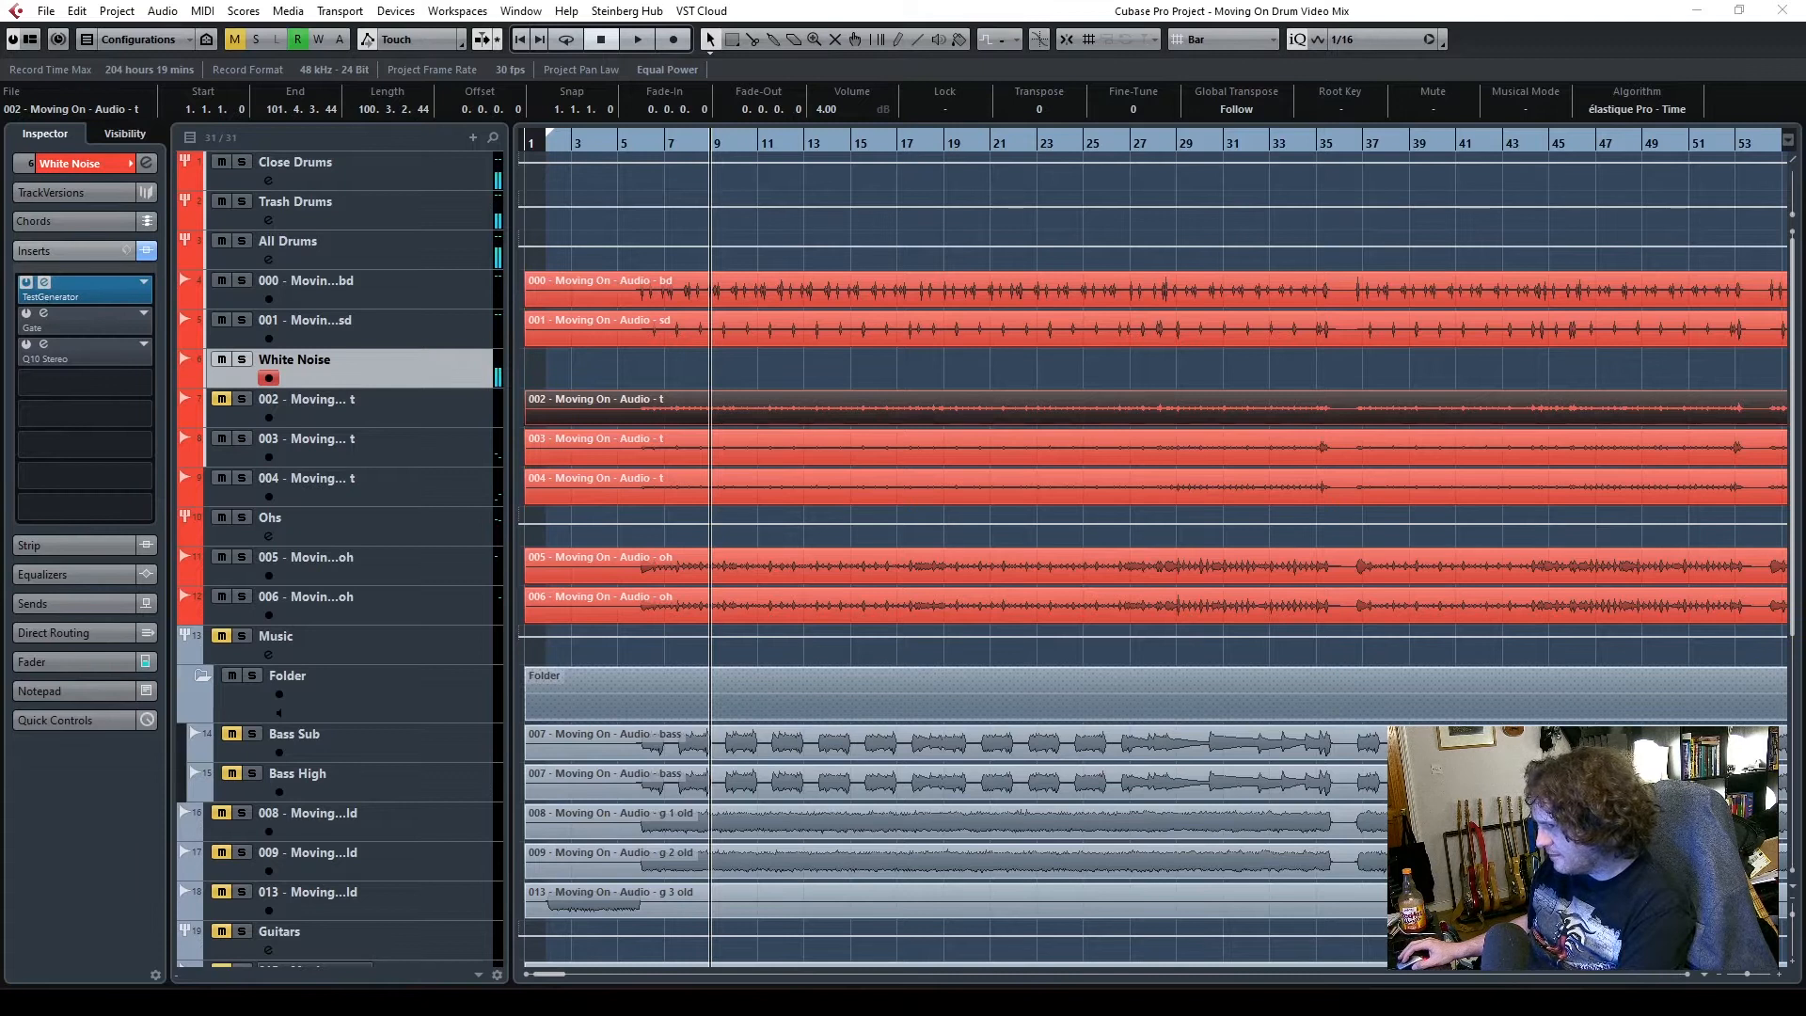
pyautogui.click(44, 282)
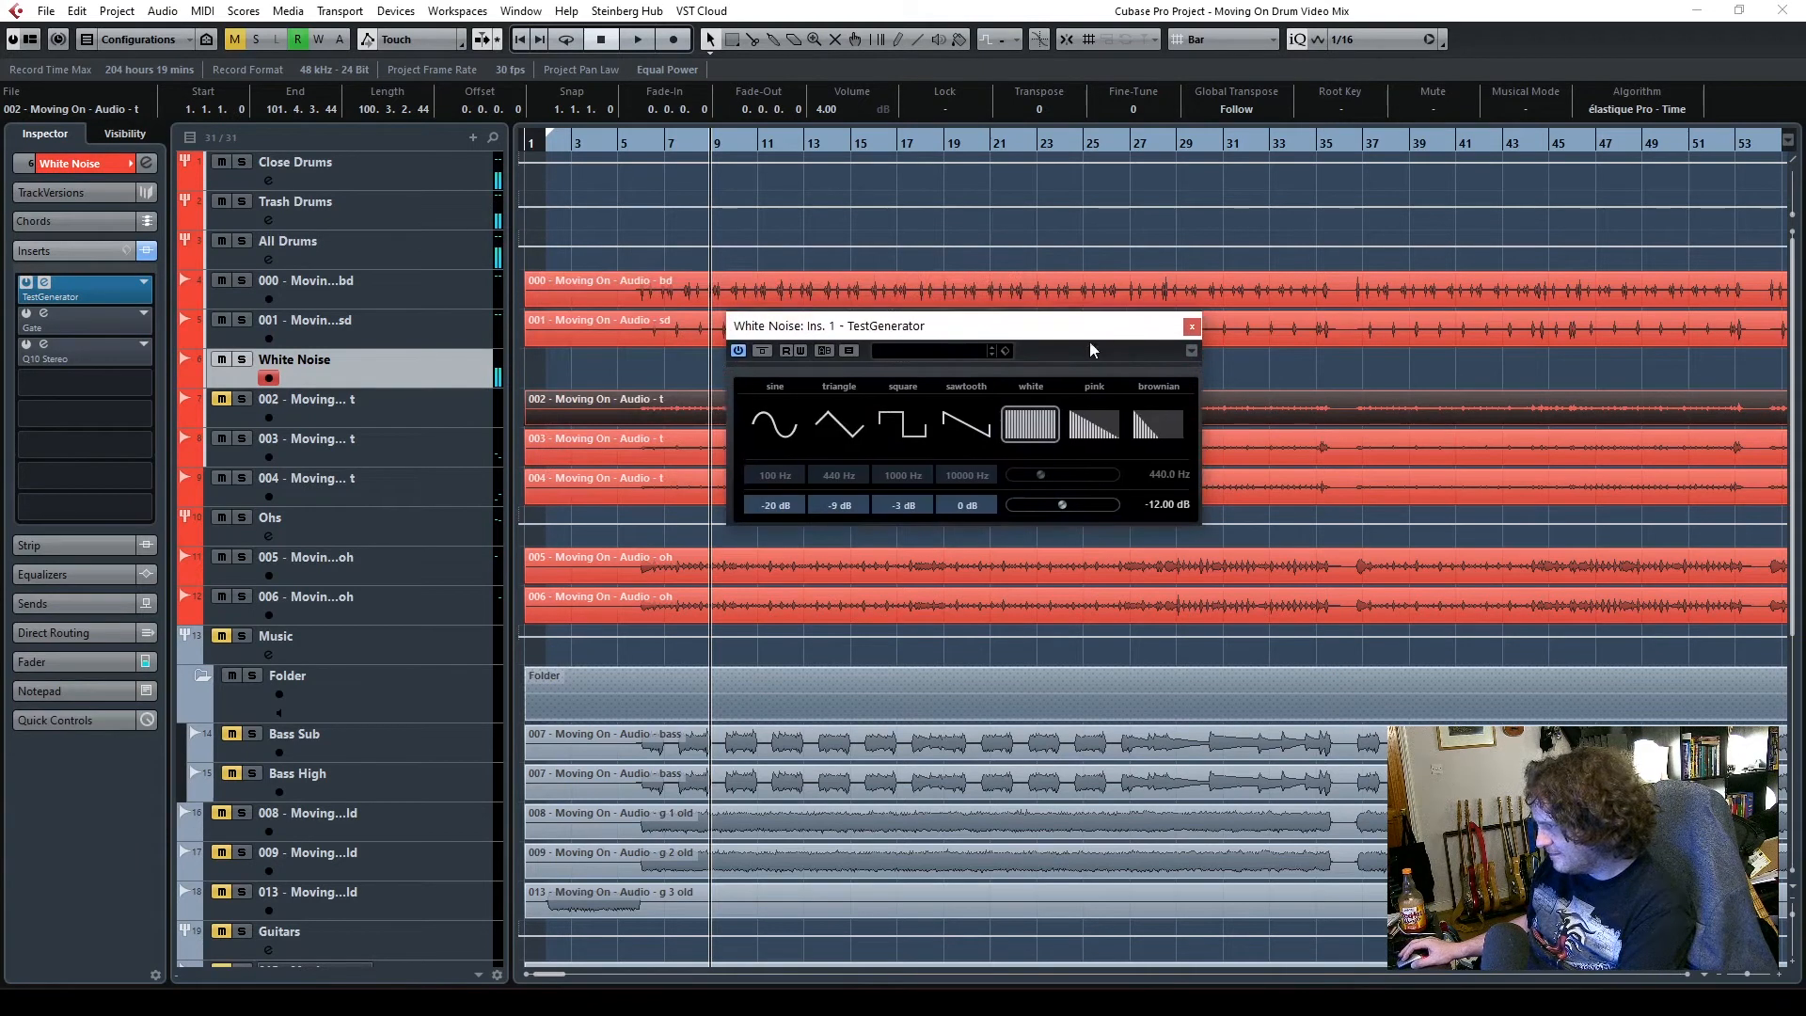
pyautogui.click(27, 284)
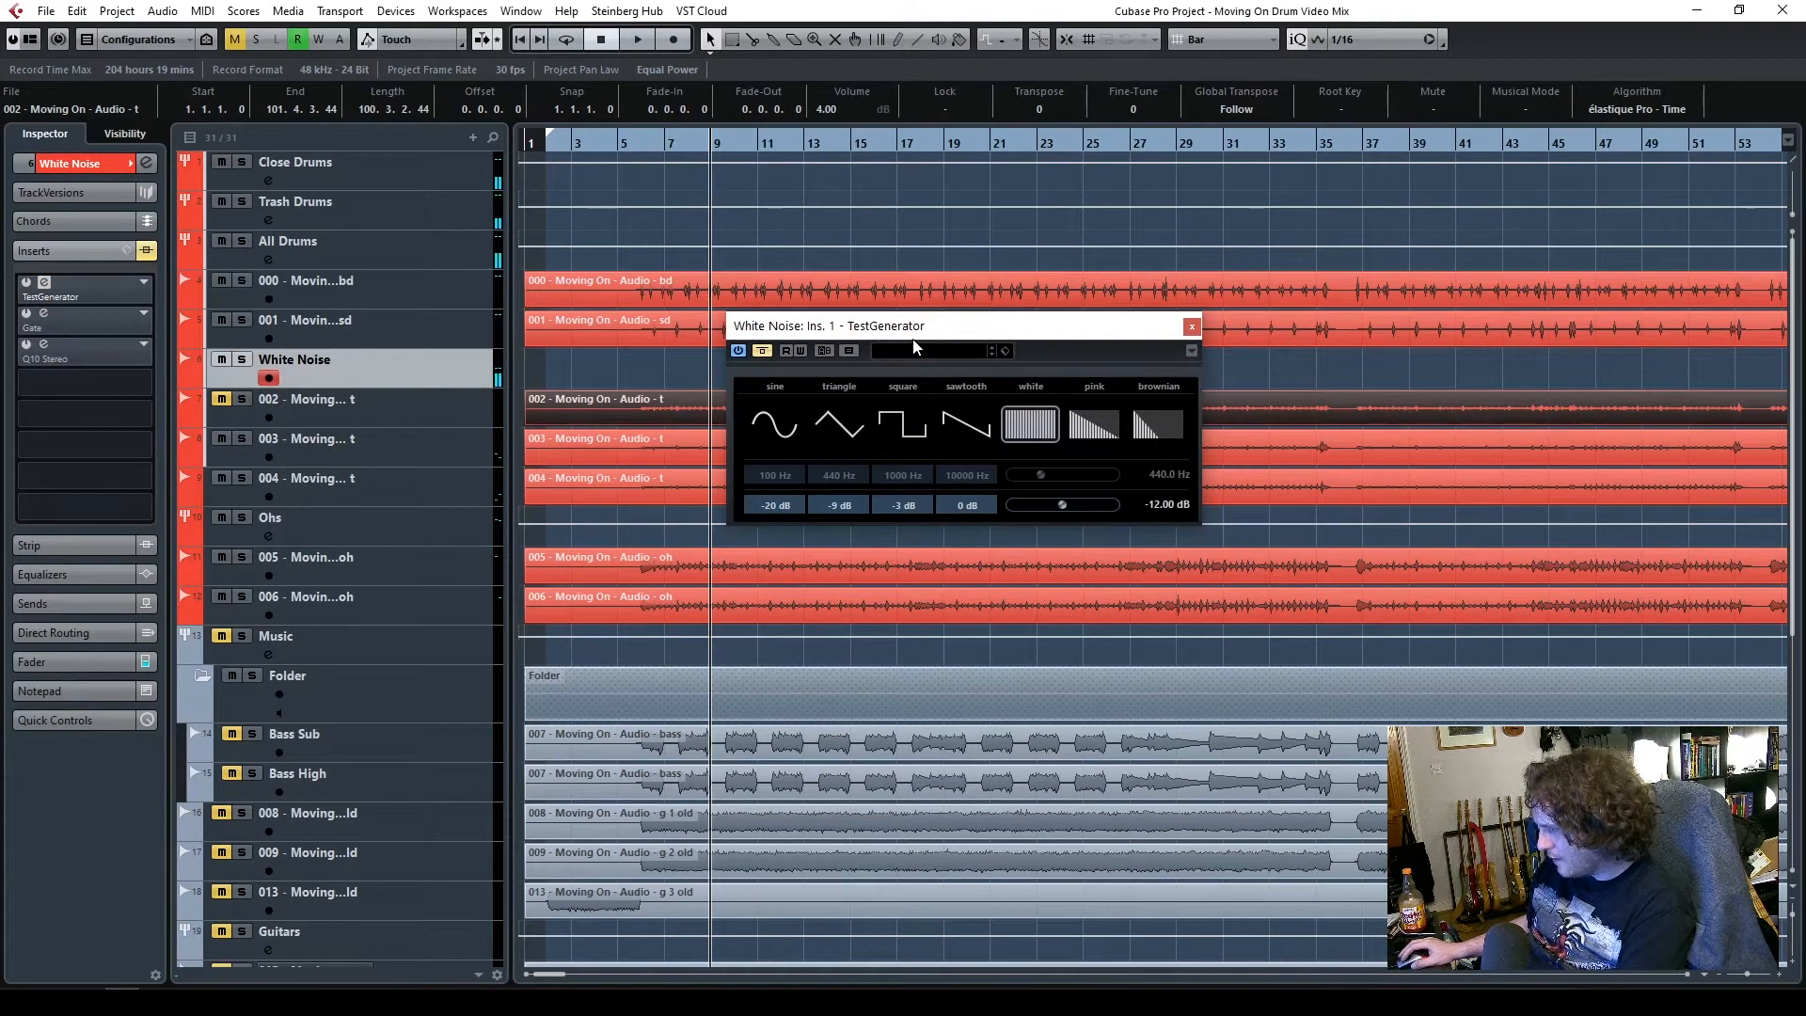
pyautogui.moveTo(836, 335); pyautogui.dragTo(782, 317)
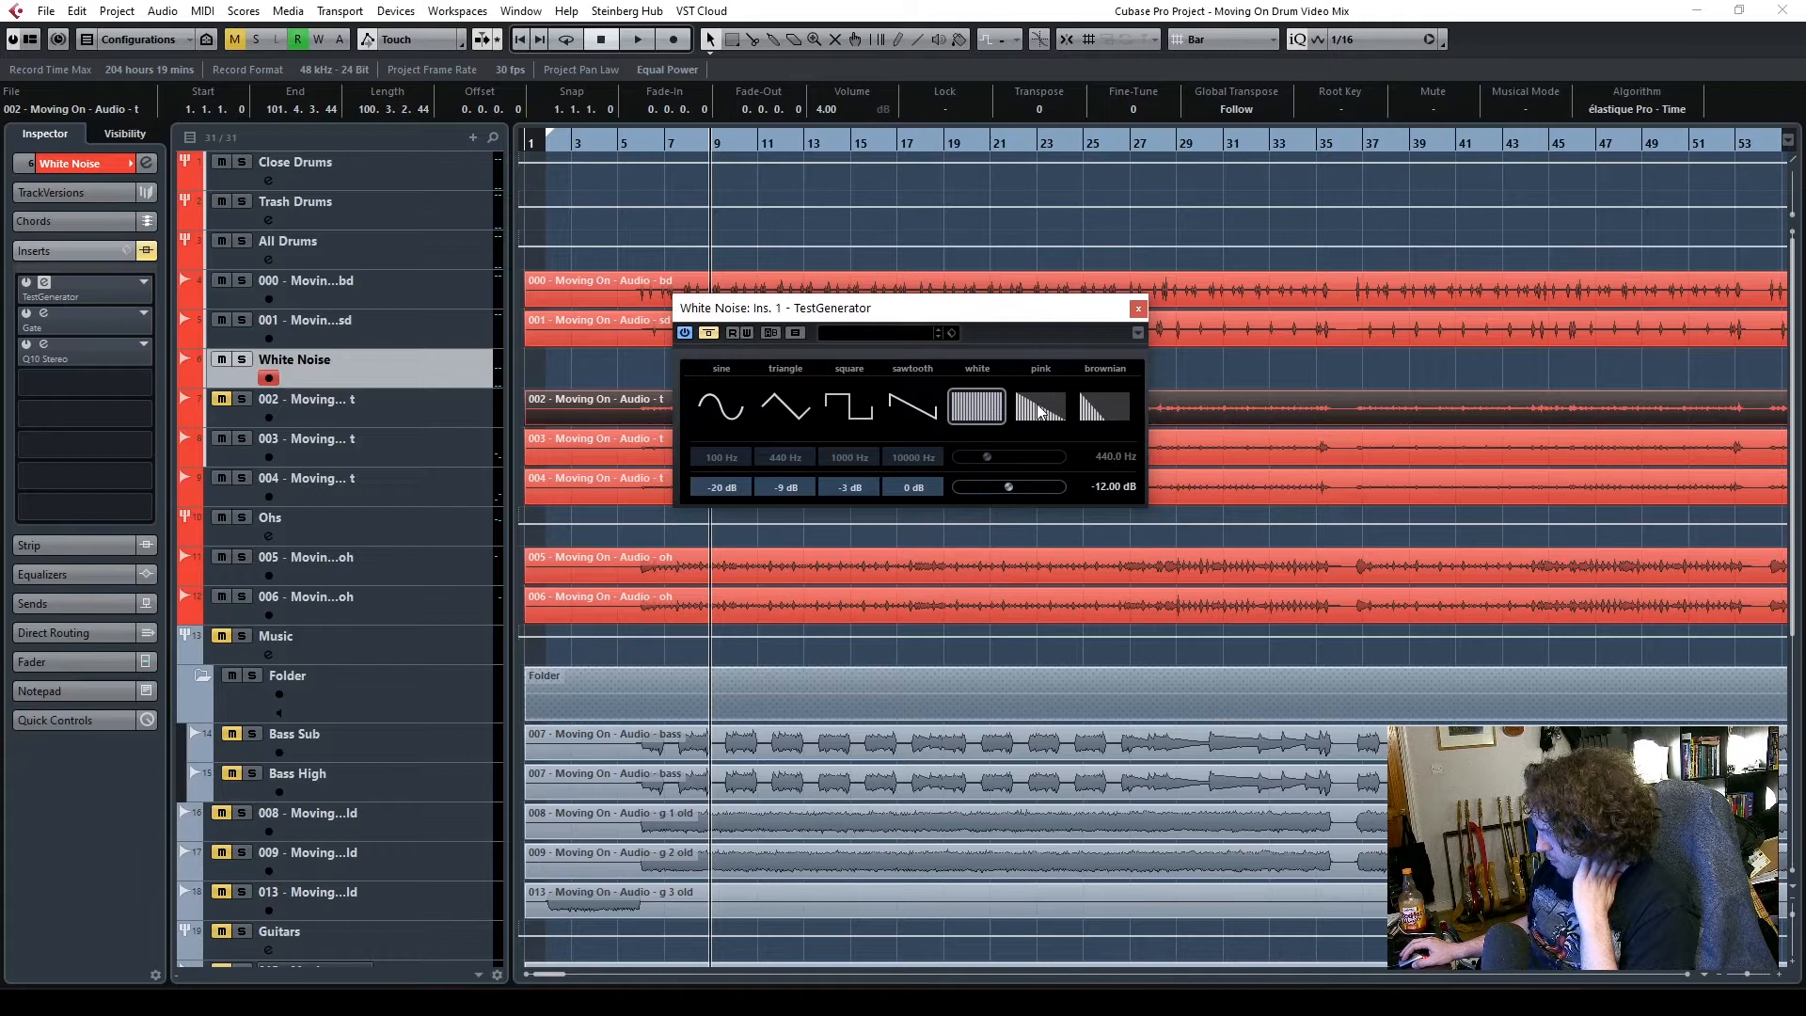
pyautogui.moveTo(832, 316); pyautogui.dragTo(940, 295)
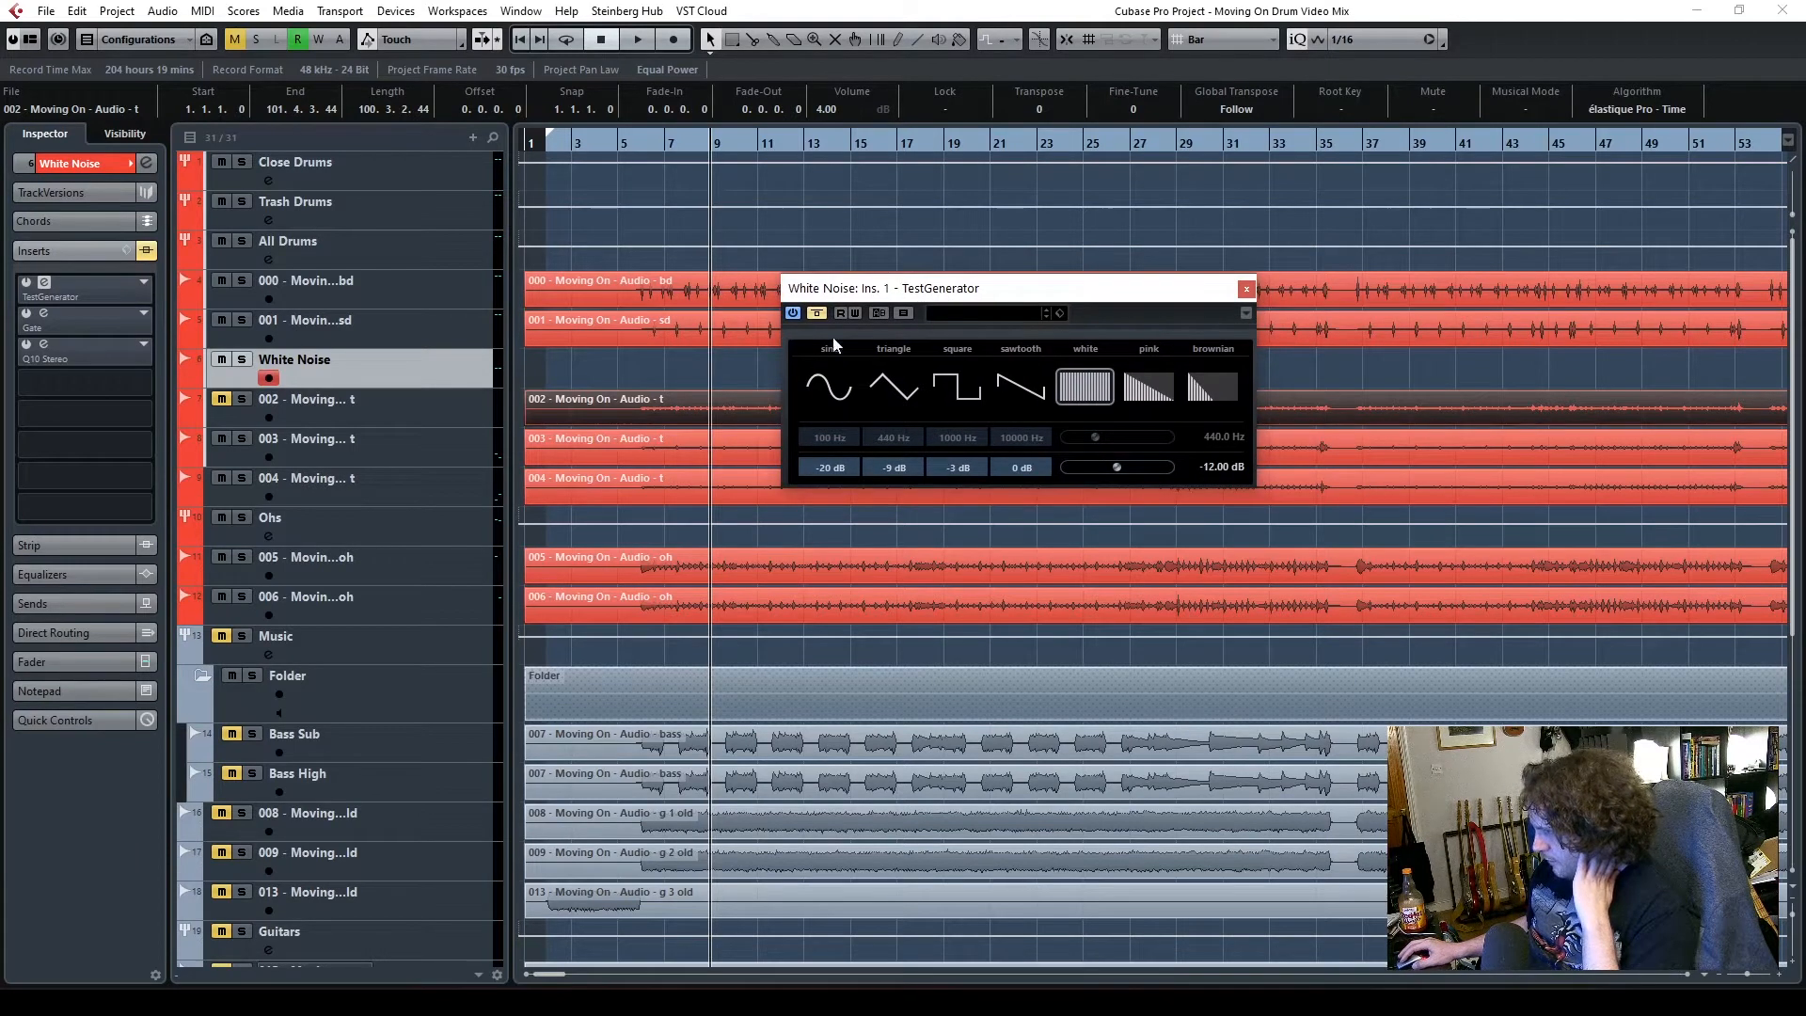
# Step: Open the White Noise track's Gate and display the snare track's sends that feed its side-chain
pyautogui.click(44, 315)
pyautogui.moveTo(1694, 384); pyautogui.dragTo(576, 322)
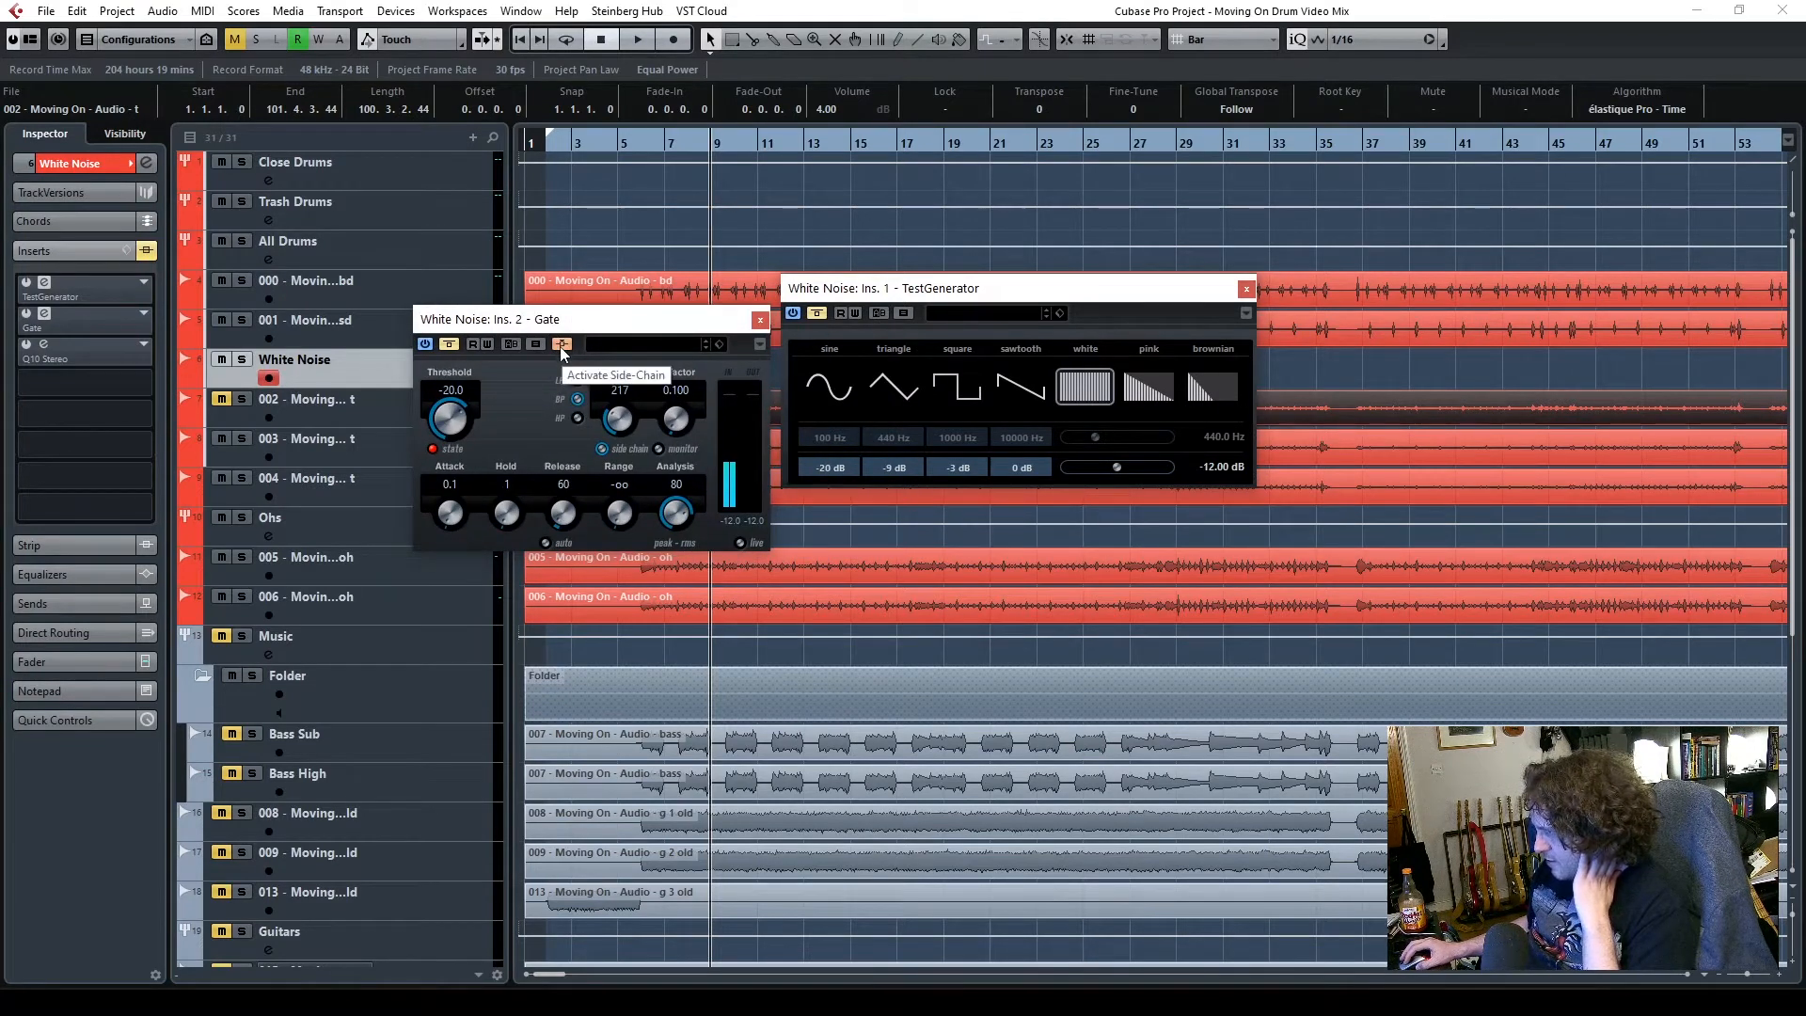
pyautogui.moveTo(585, 326); pyautogui.dragTo(709, 421)
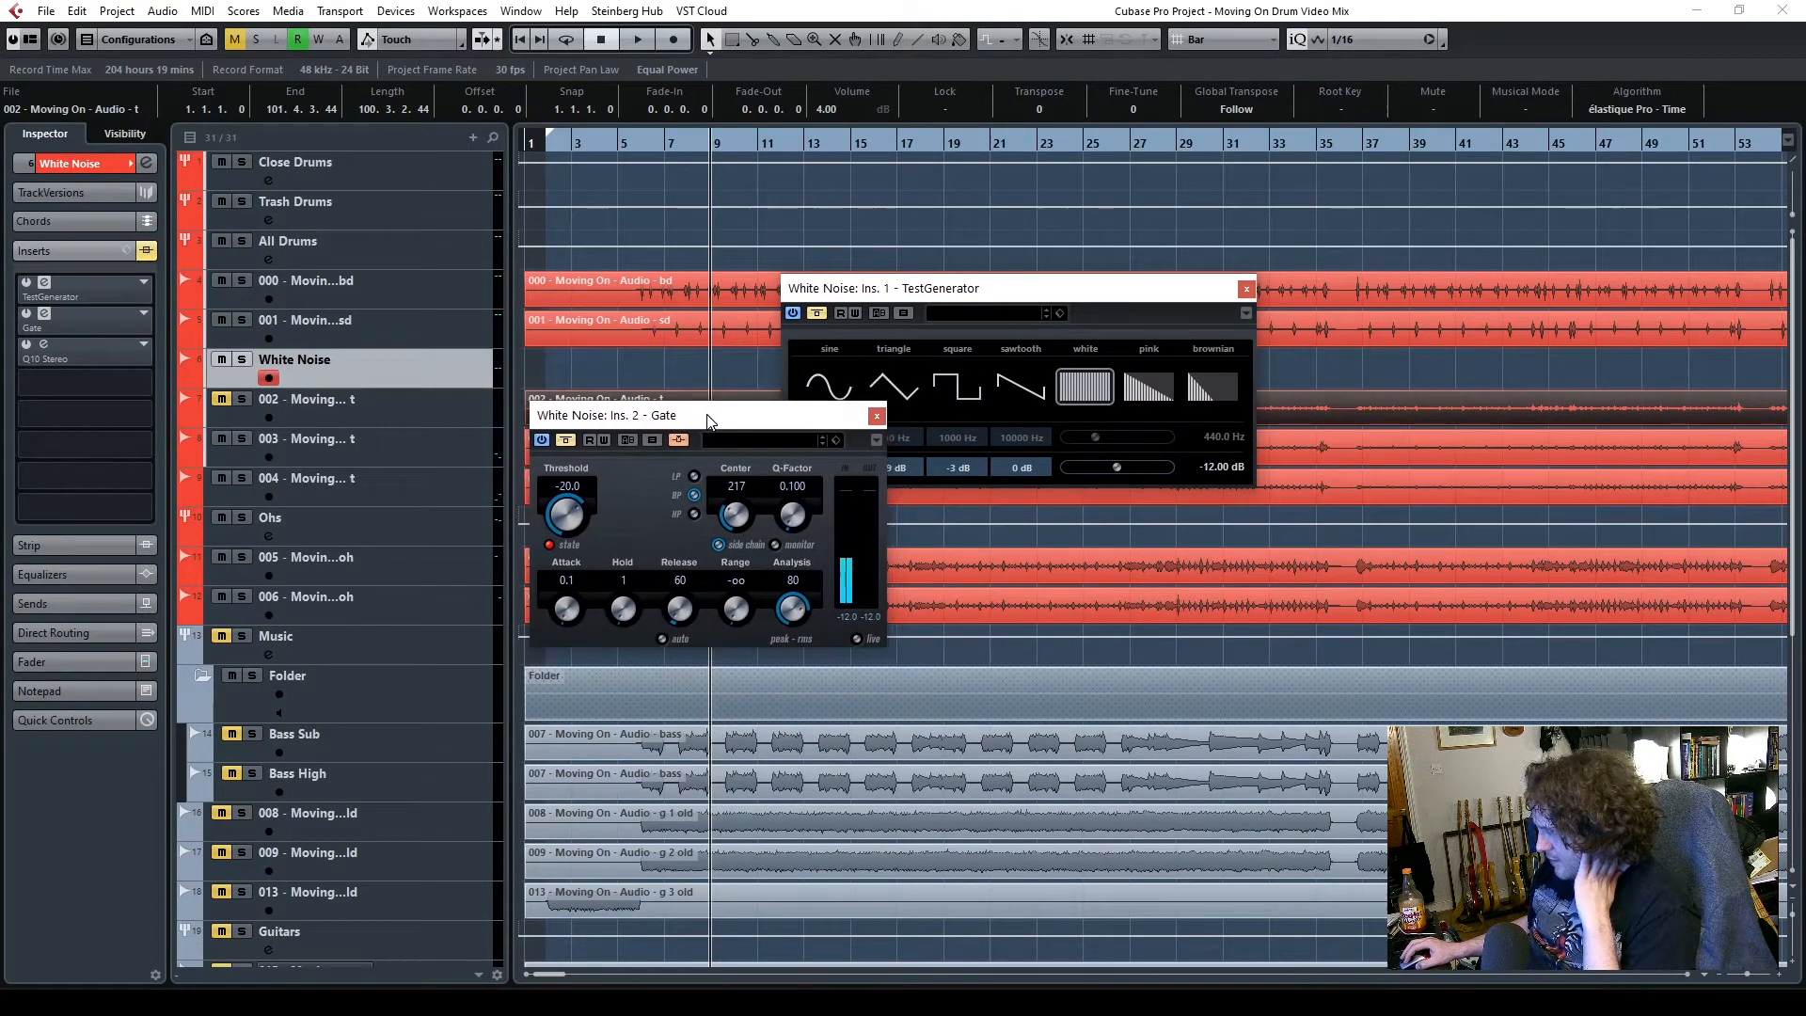
pyautogui.click(421, 329)
pyautogui.click(66, 600)
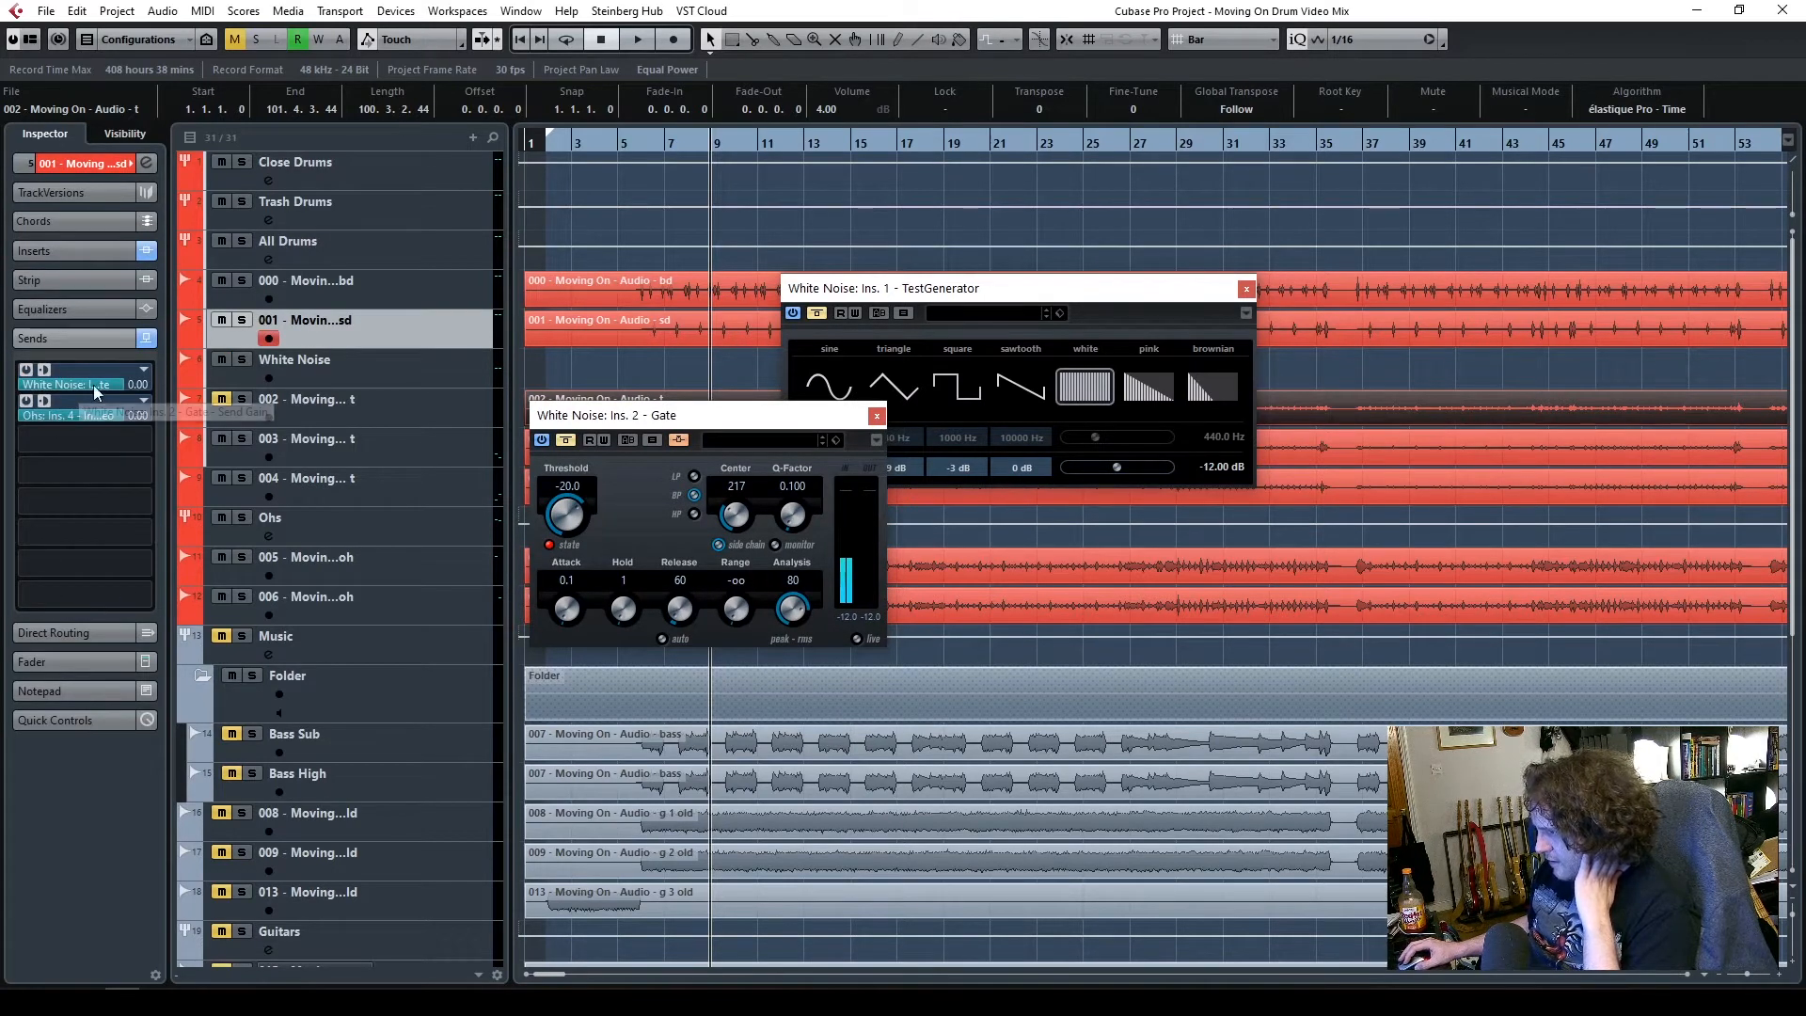
# Step: Take the TestGenerator and Gate inserts on the White Noise track out of bypass
pyautogui.moveTo(686, 421); pyautogui.dragTo(747, 509)
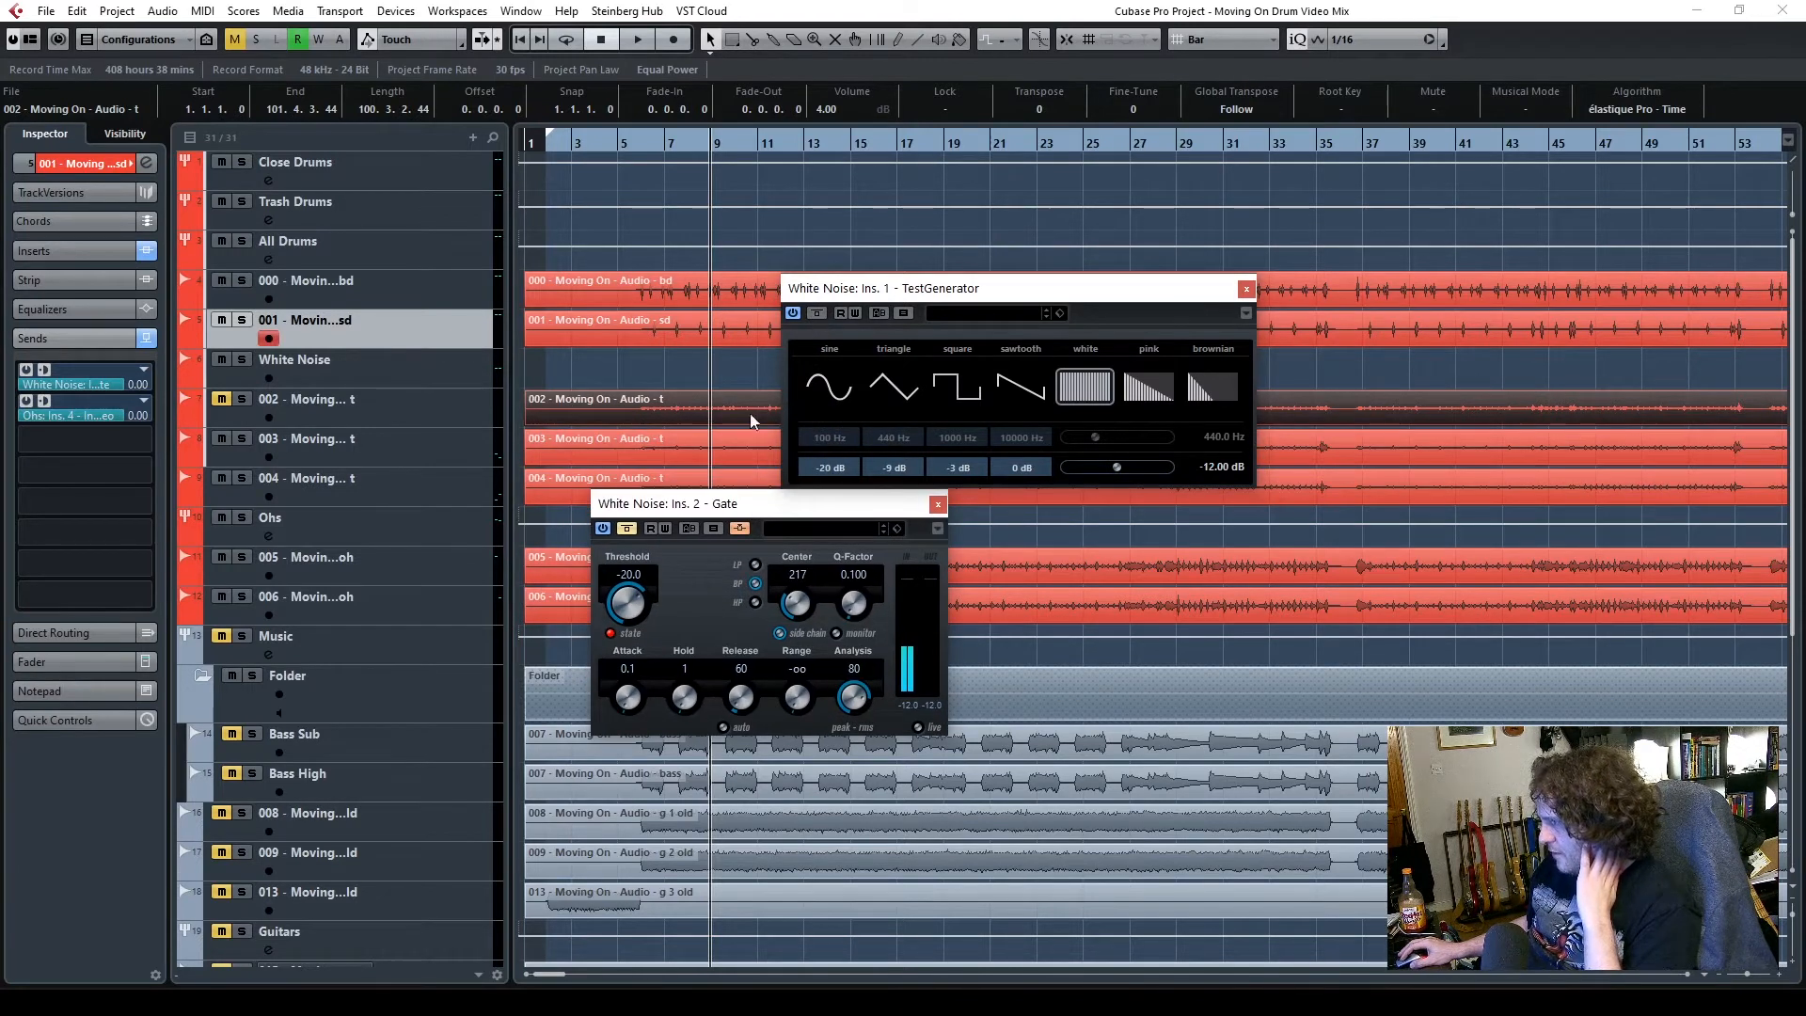
pyautogui.click(628, 530)
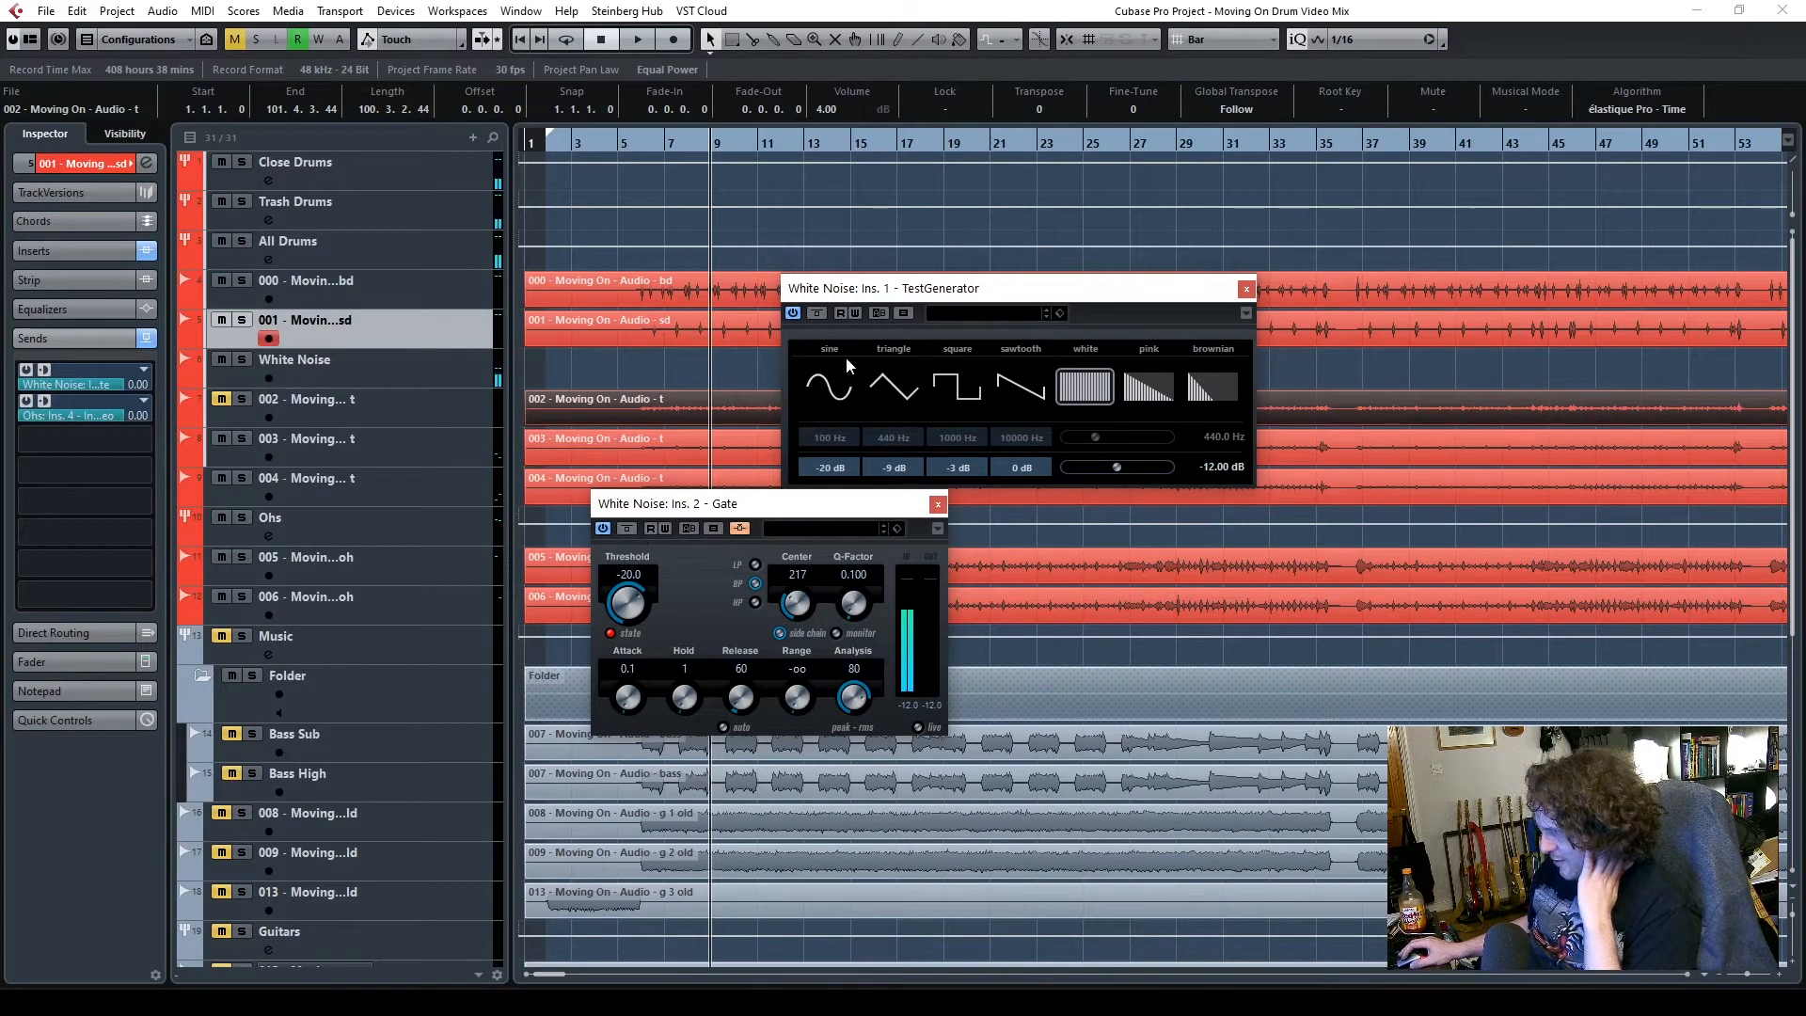
# Step: Solo the snare and White Noise tracks and start playback from about bar 5
pyautogui.click(630, 140)
pyautogui.click(242, 320)
pyautogui.click(242, 360)
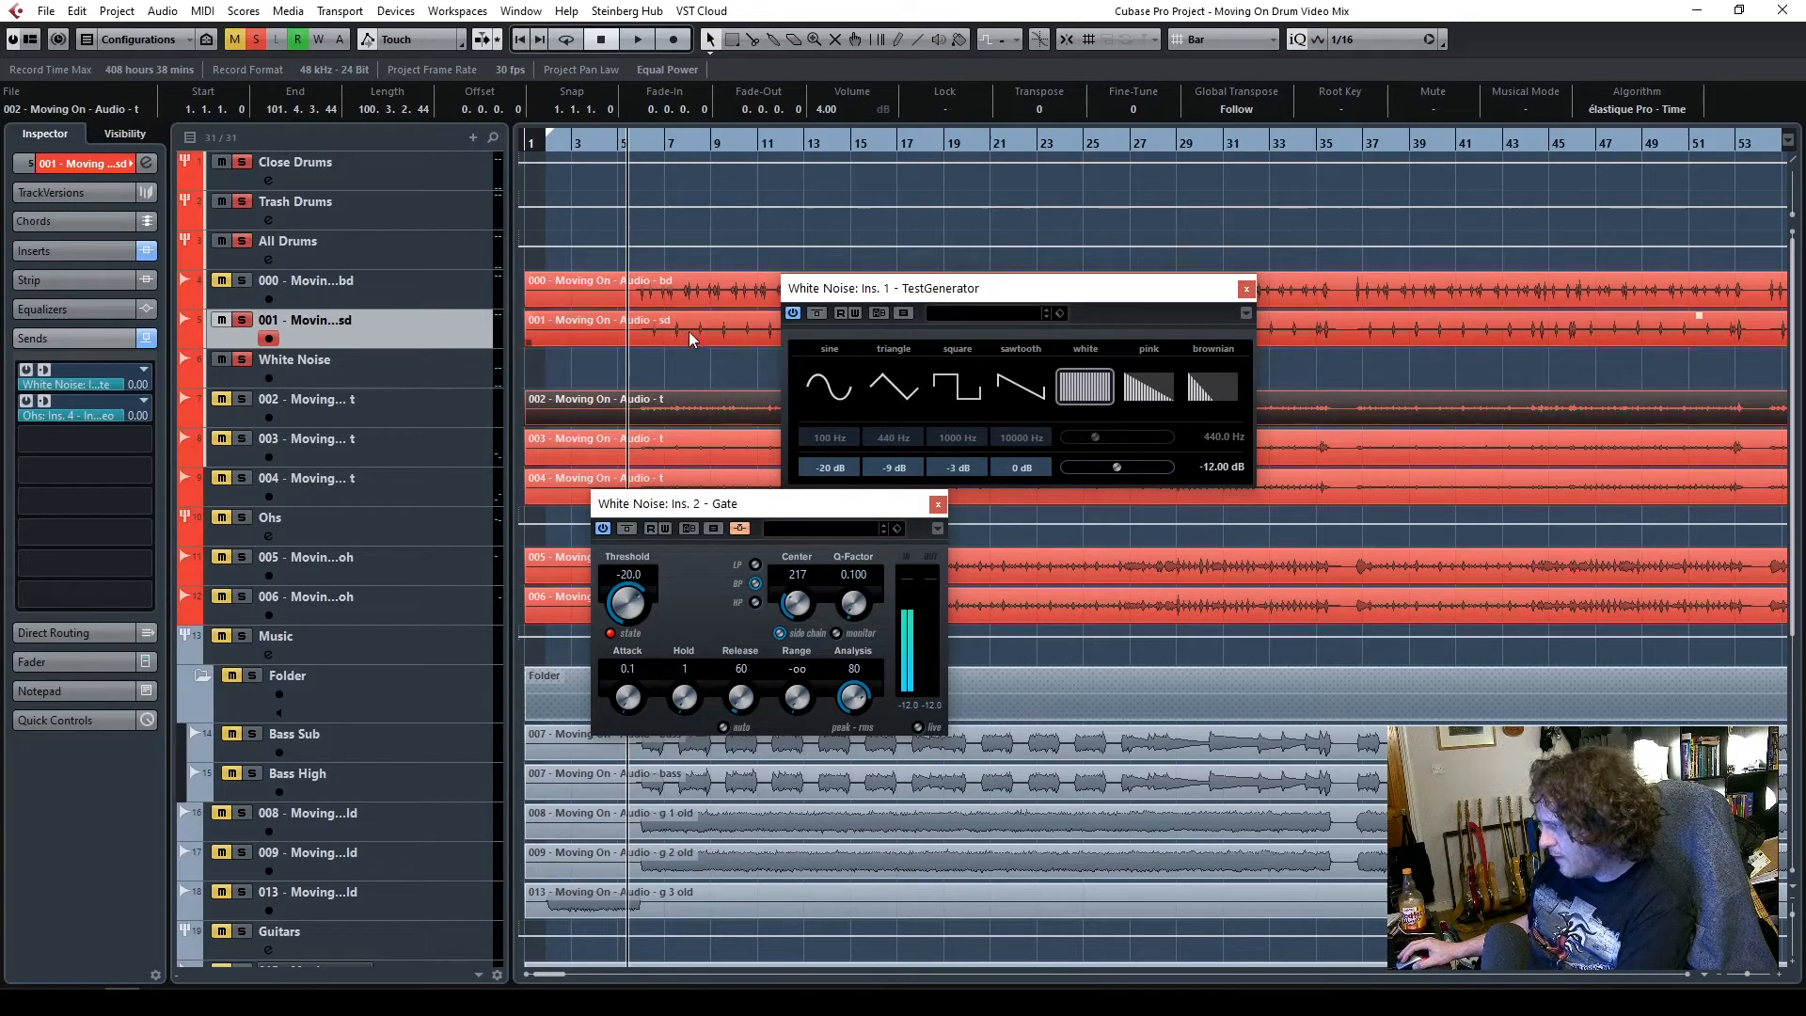
pyautogui.press('space')
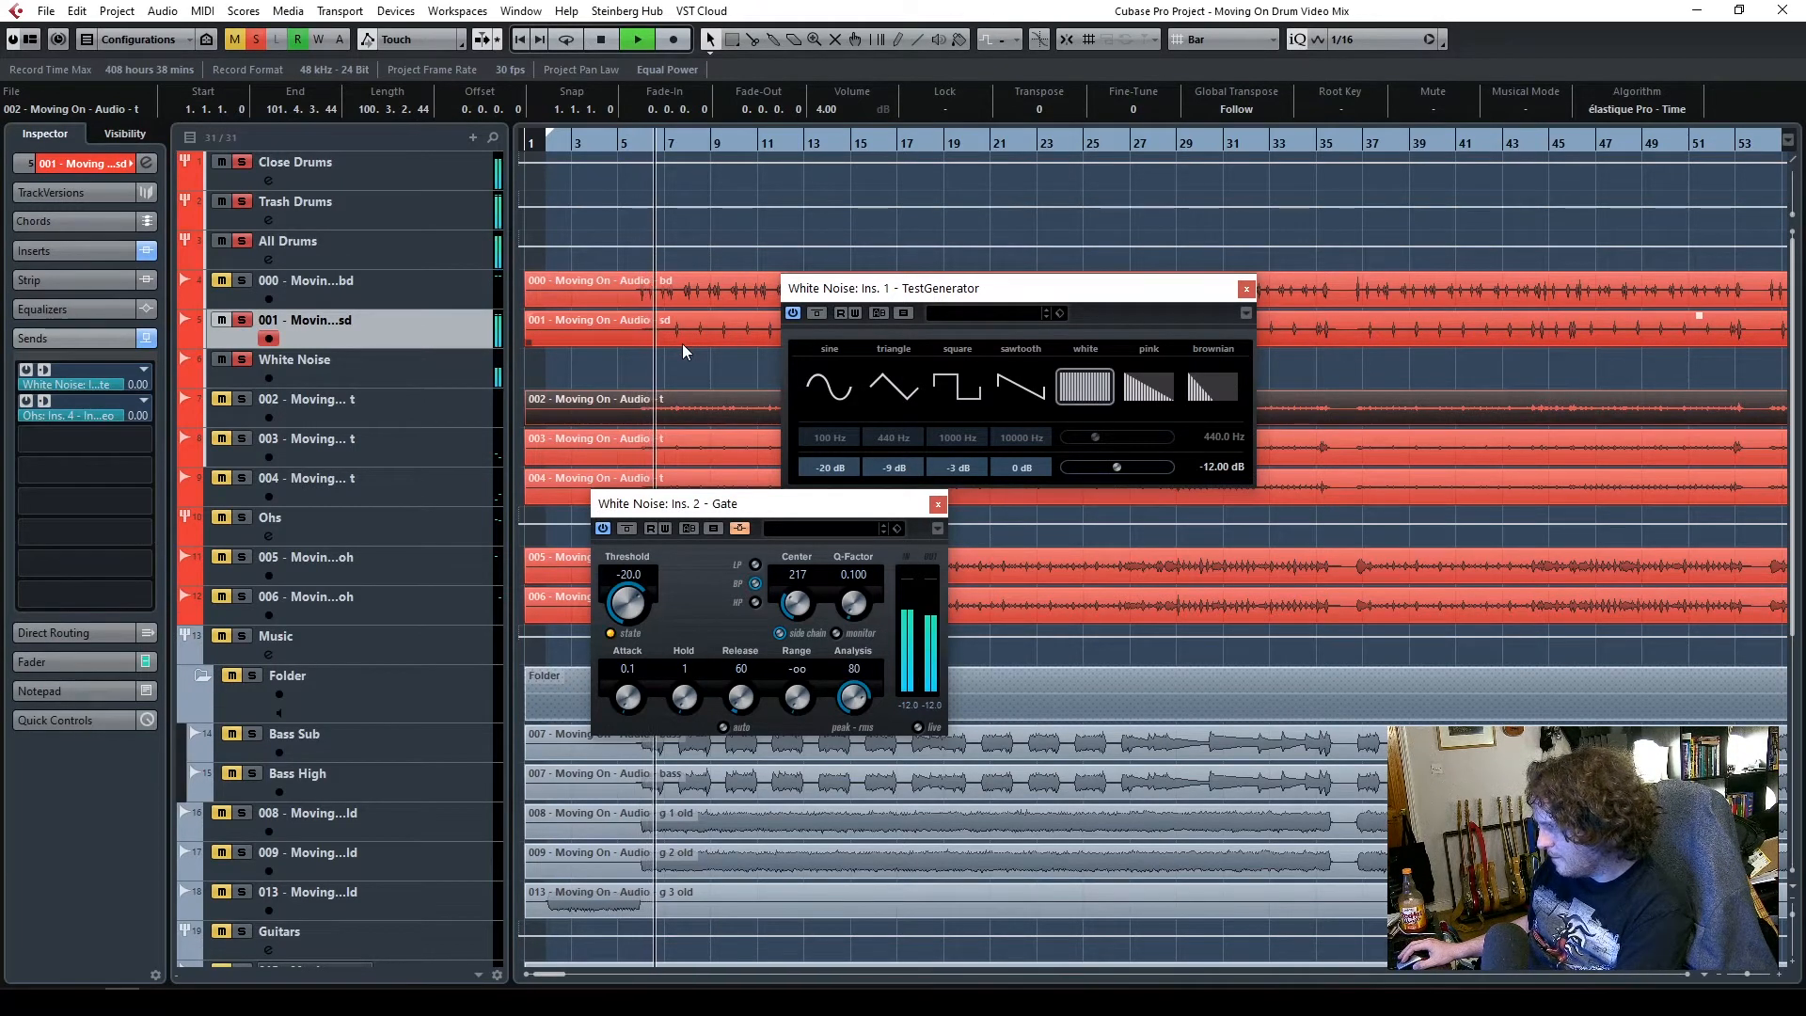
# Step: Pull the snare track's fader fully down to -∞ and set the White Noise fader to -4.02 dB
pyautogui.click(384, 364)
pyautogui.click(376, 326)
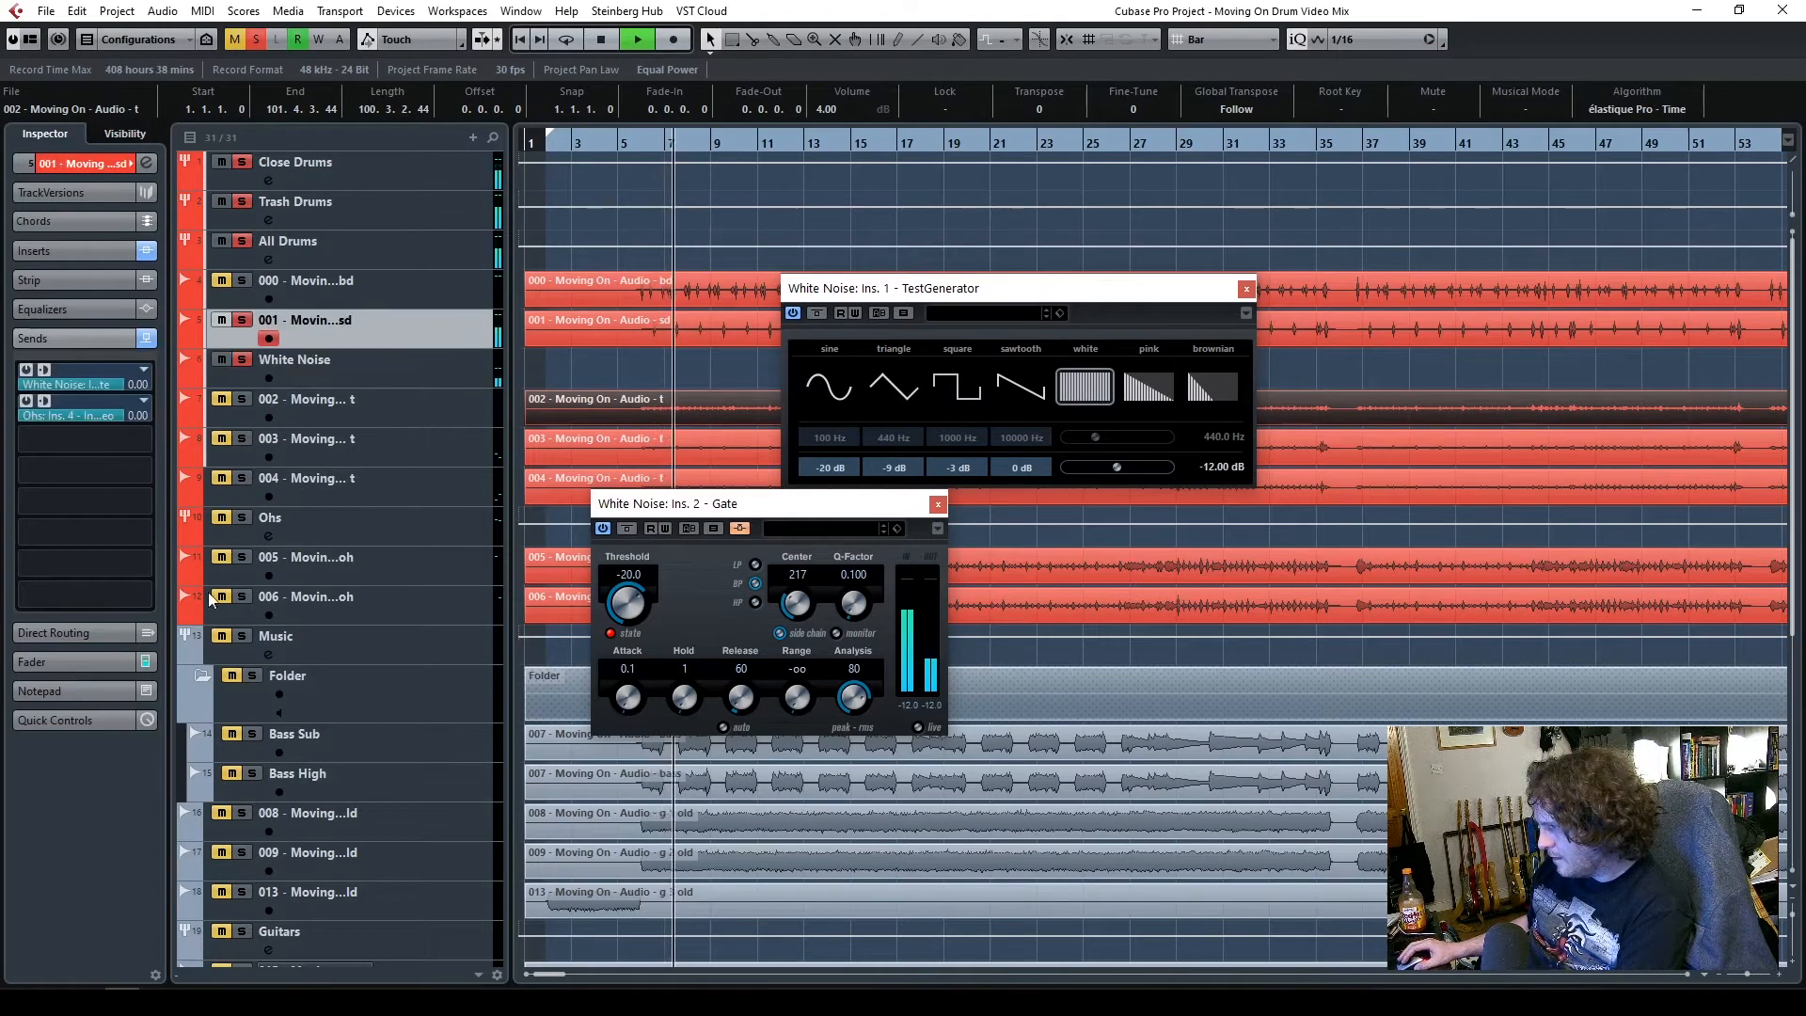
pyautogui.click(59, 660)
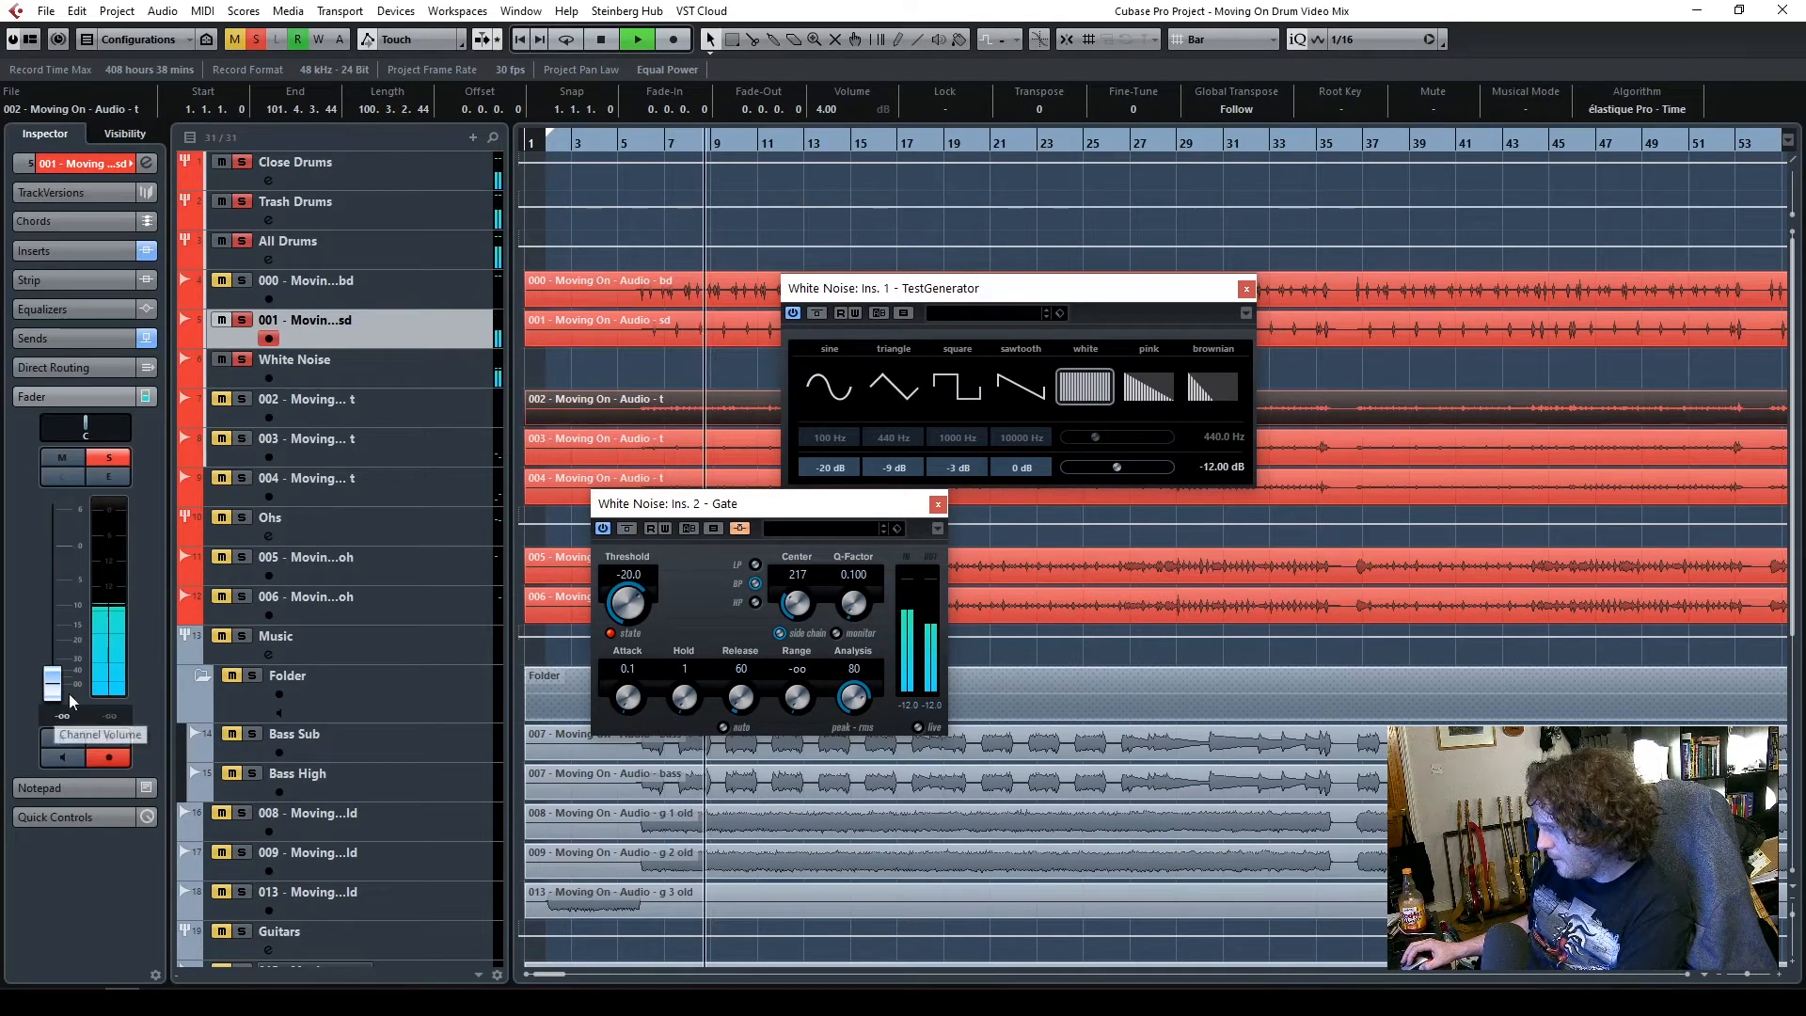
pyautogui.click(415, 365)
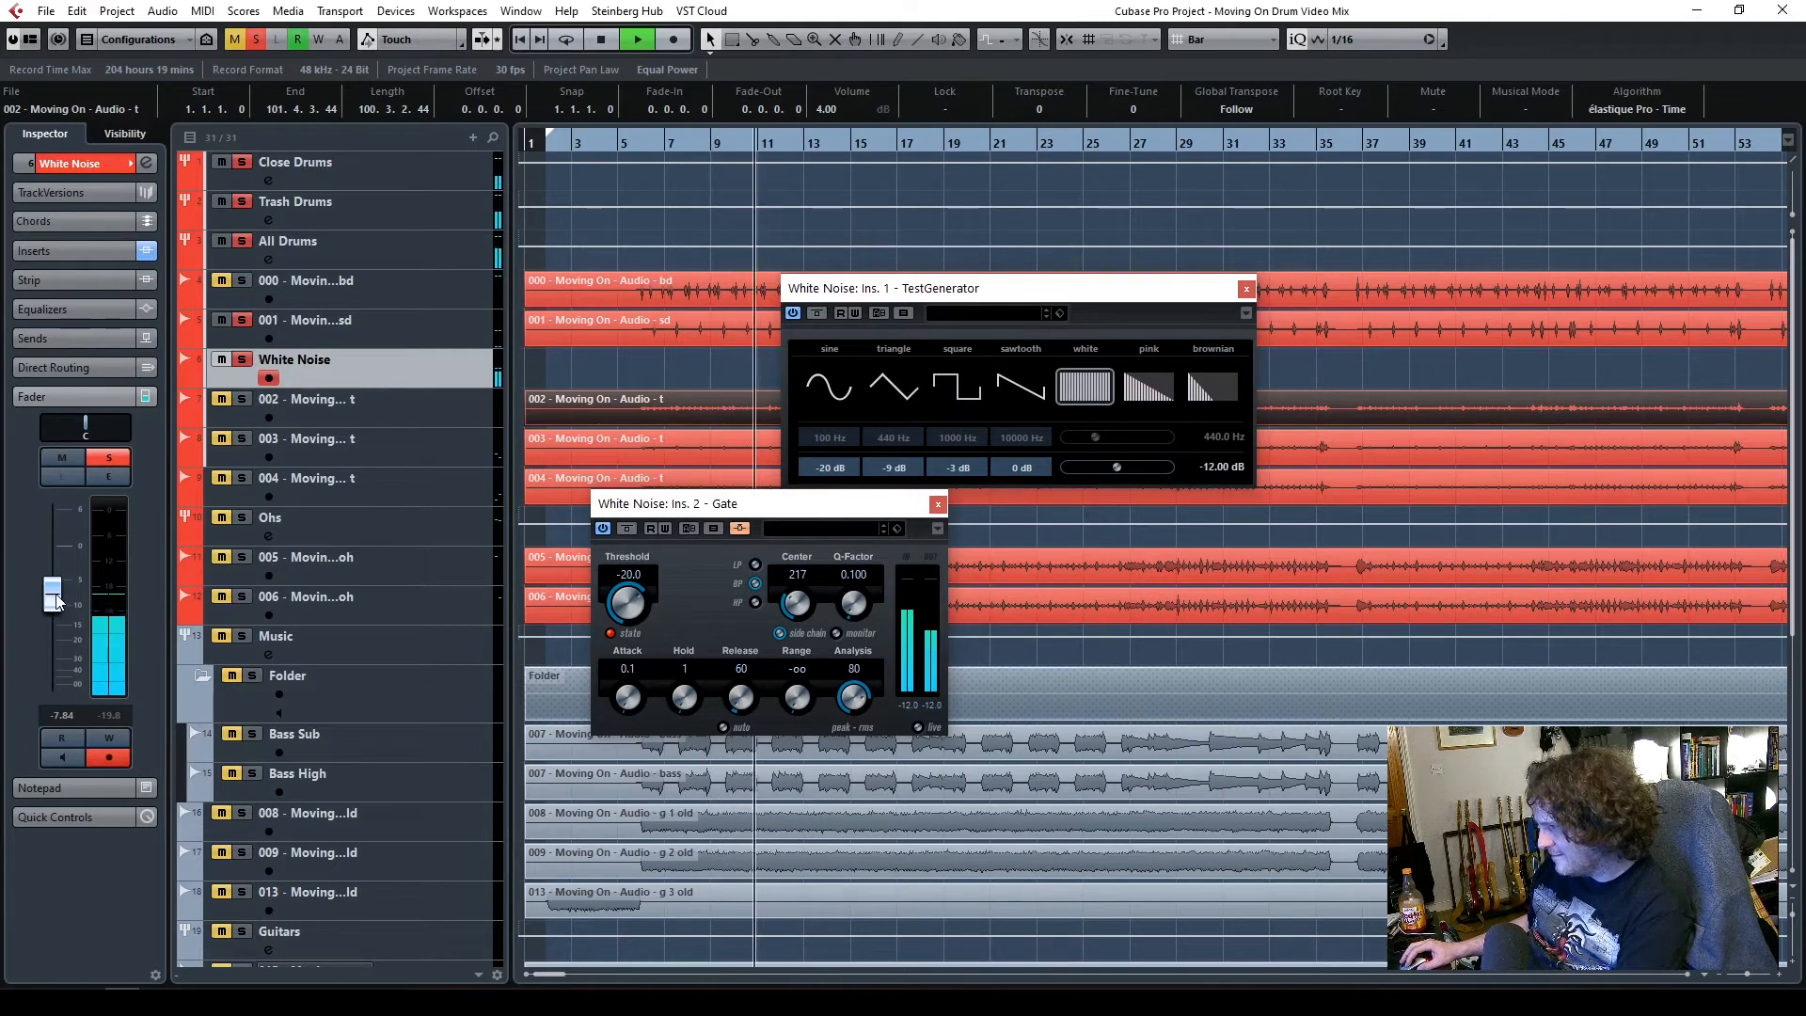
pyautogui.moveTo(60, 600); pyautogui.dragTo(60, 581)
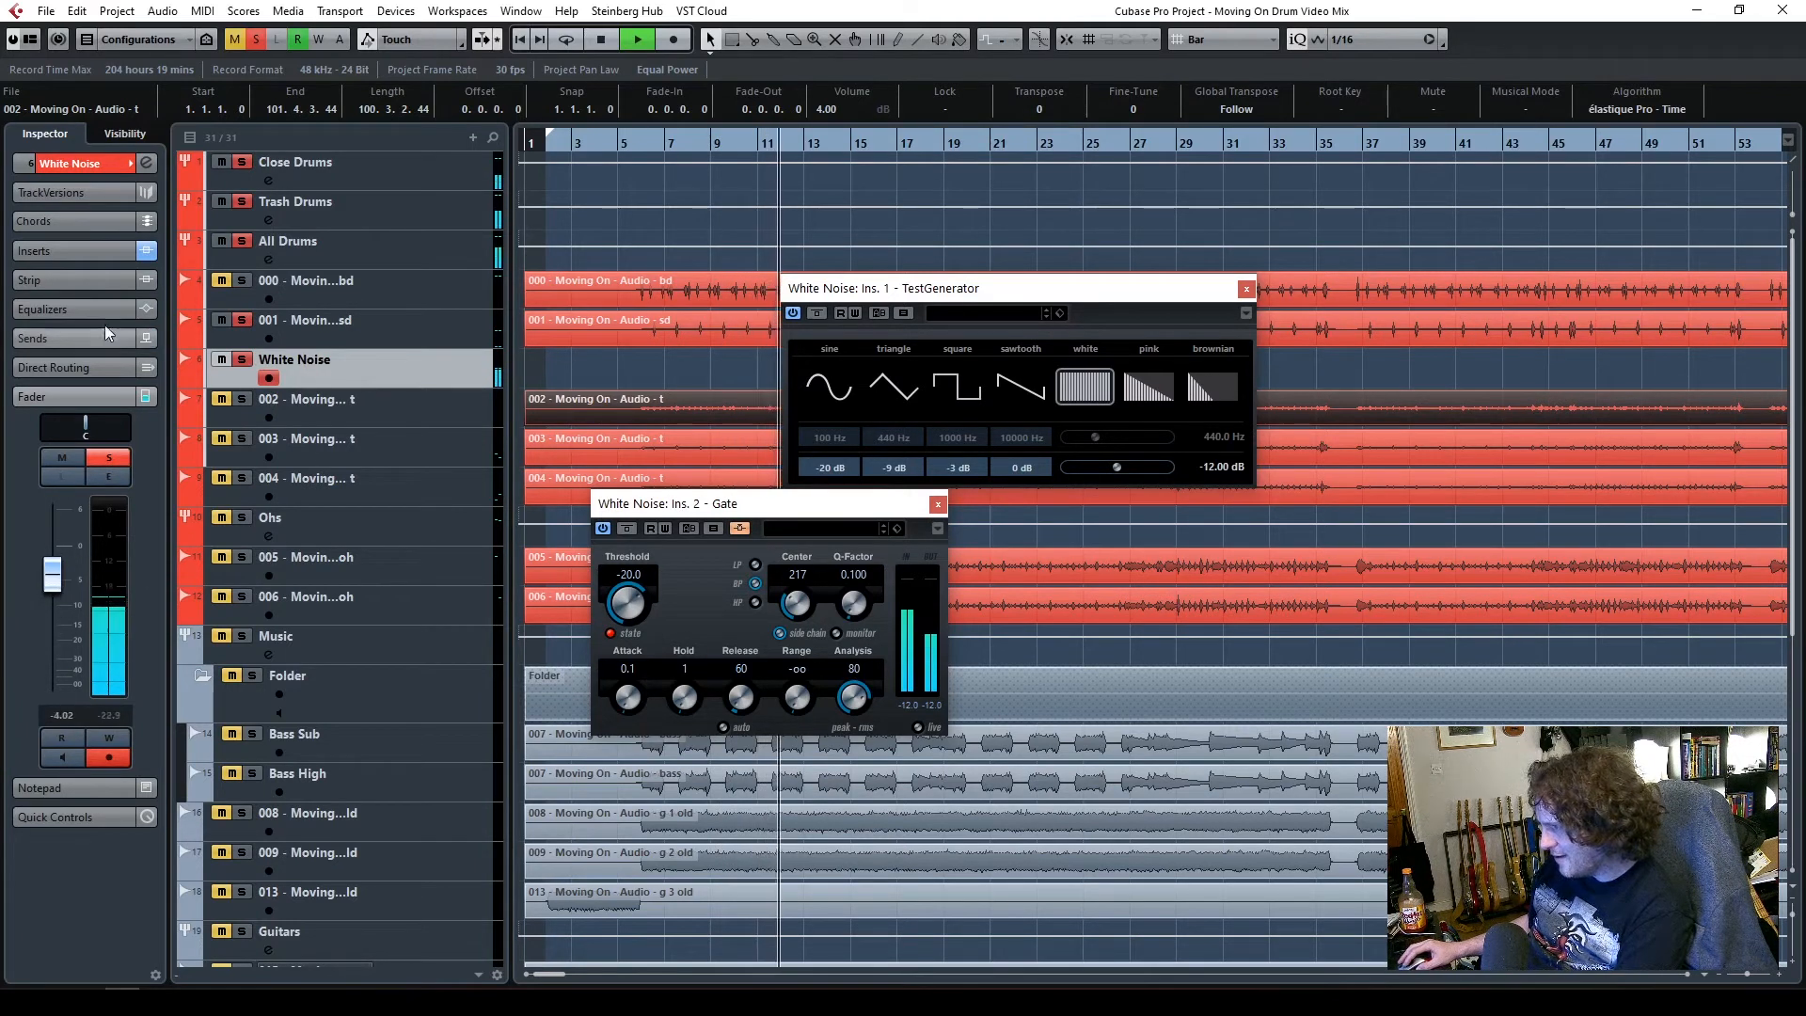
# Step: Reactivate the Q10 Stereo insert on the White Noise track and open its equalizer window
pyautogui.click(76, 248)
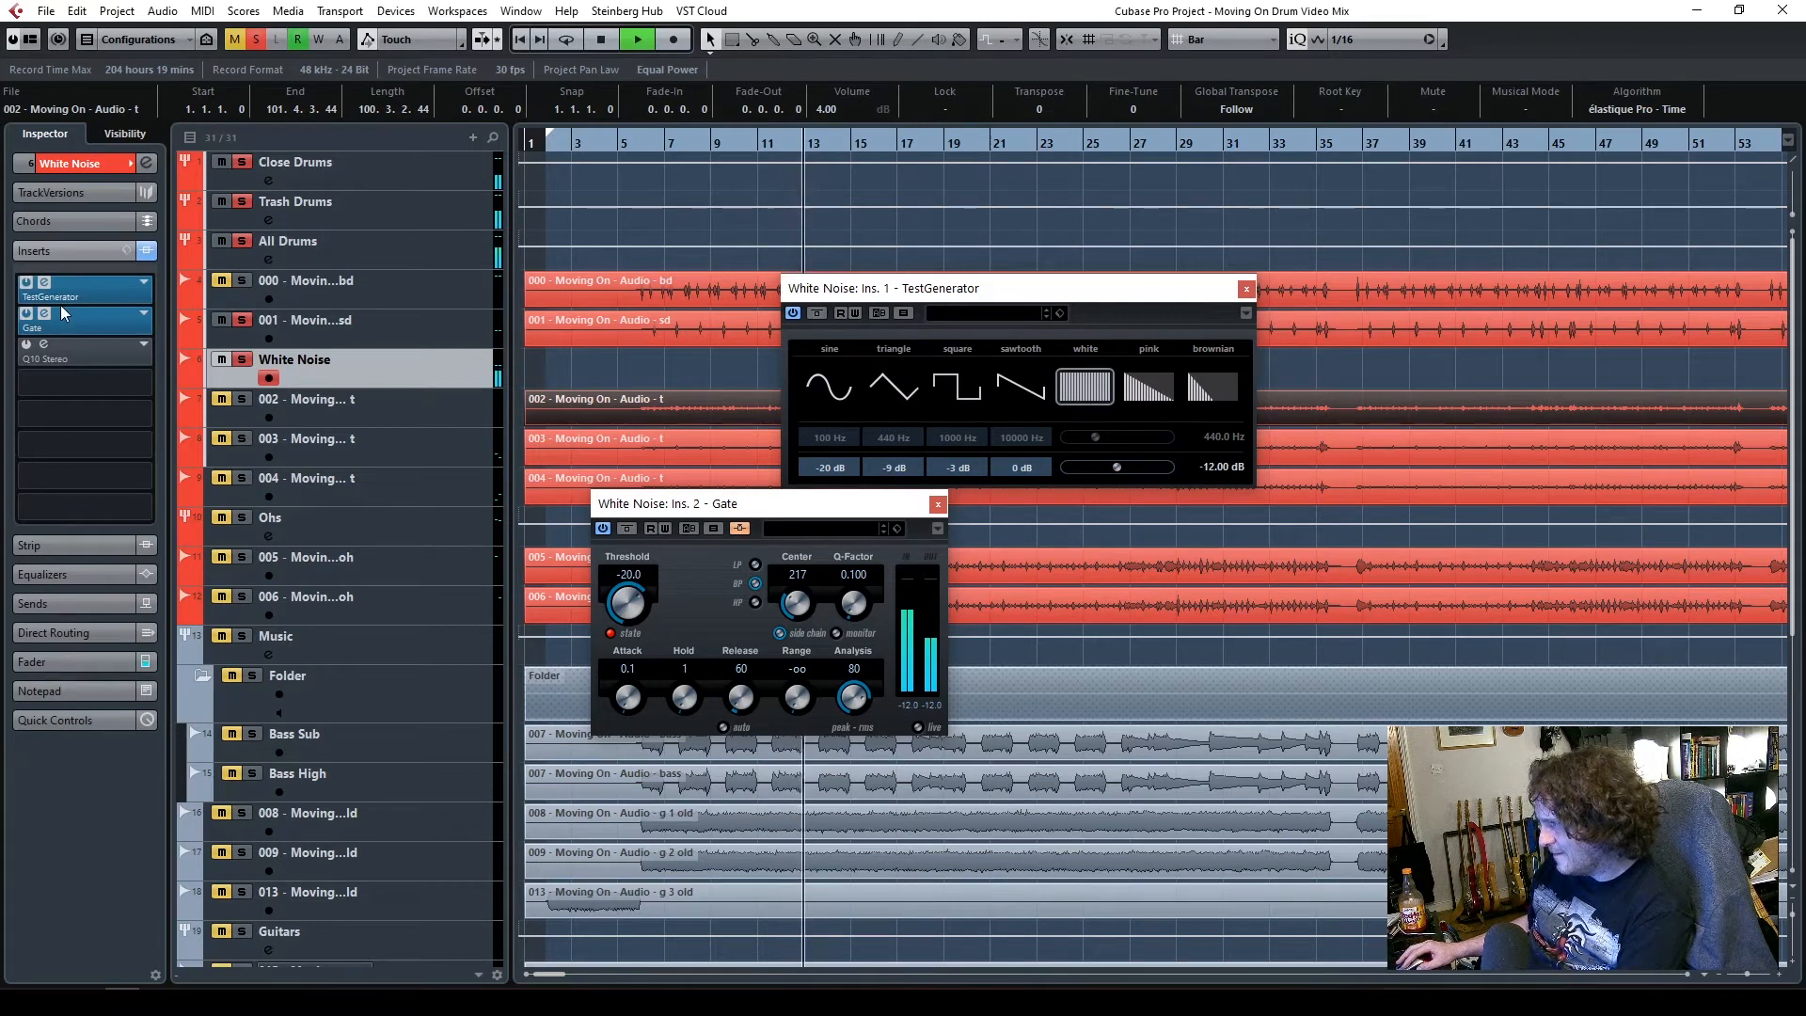
pyautogui.click(28, 346)
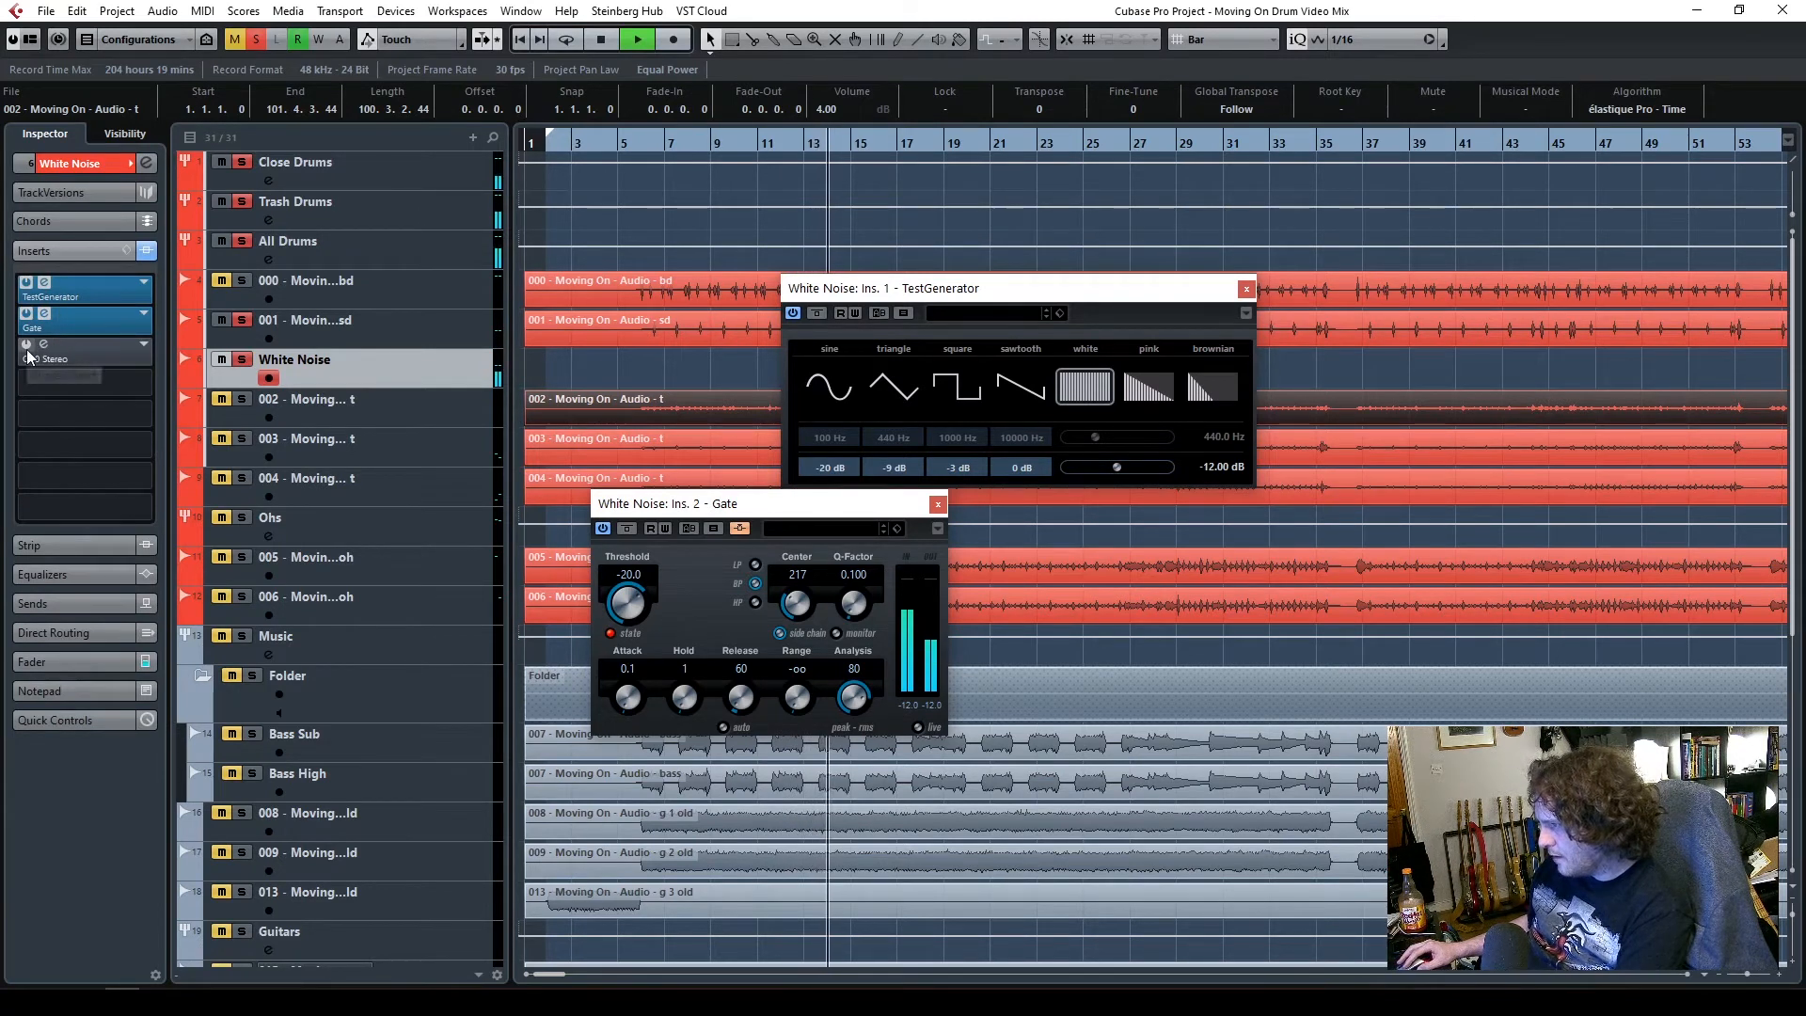
pyautogui.moveTo(911, 176)
pyautogui.mouseDown()
pyautogui.moveTo(674, 175)
pyautogui.moveTo(665, 201)
pyautogui.moveTo(787, 182)
pyautogui.moveTo(888, 198)
pyautogui.mouseUp()
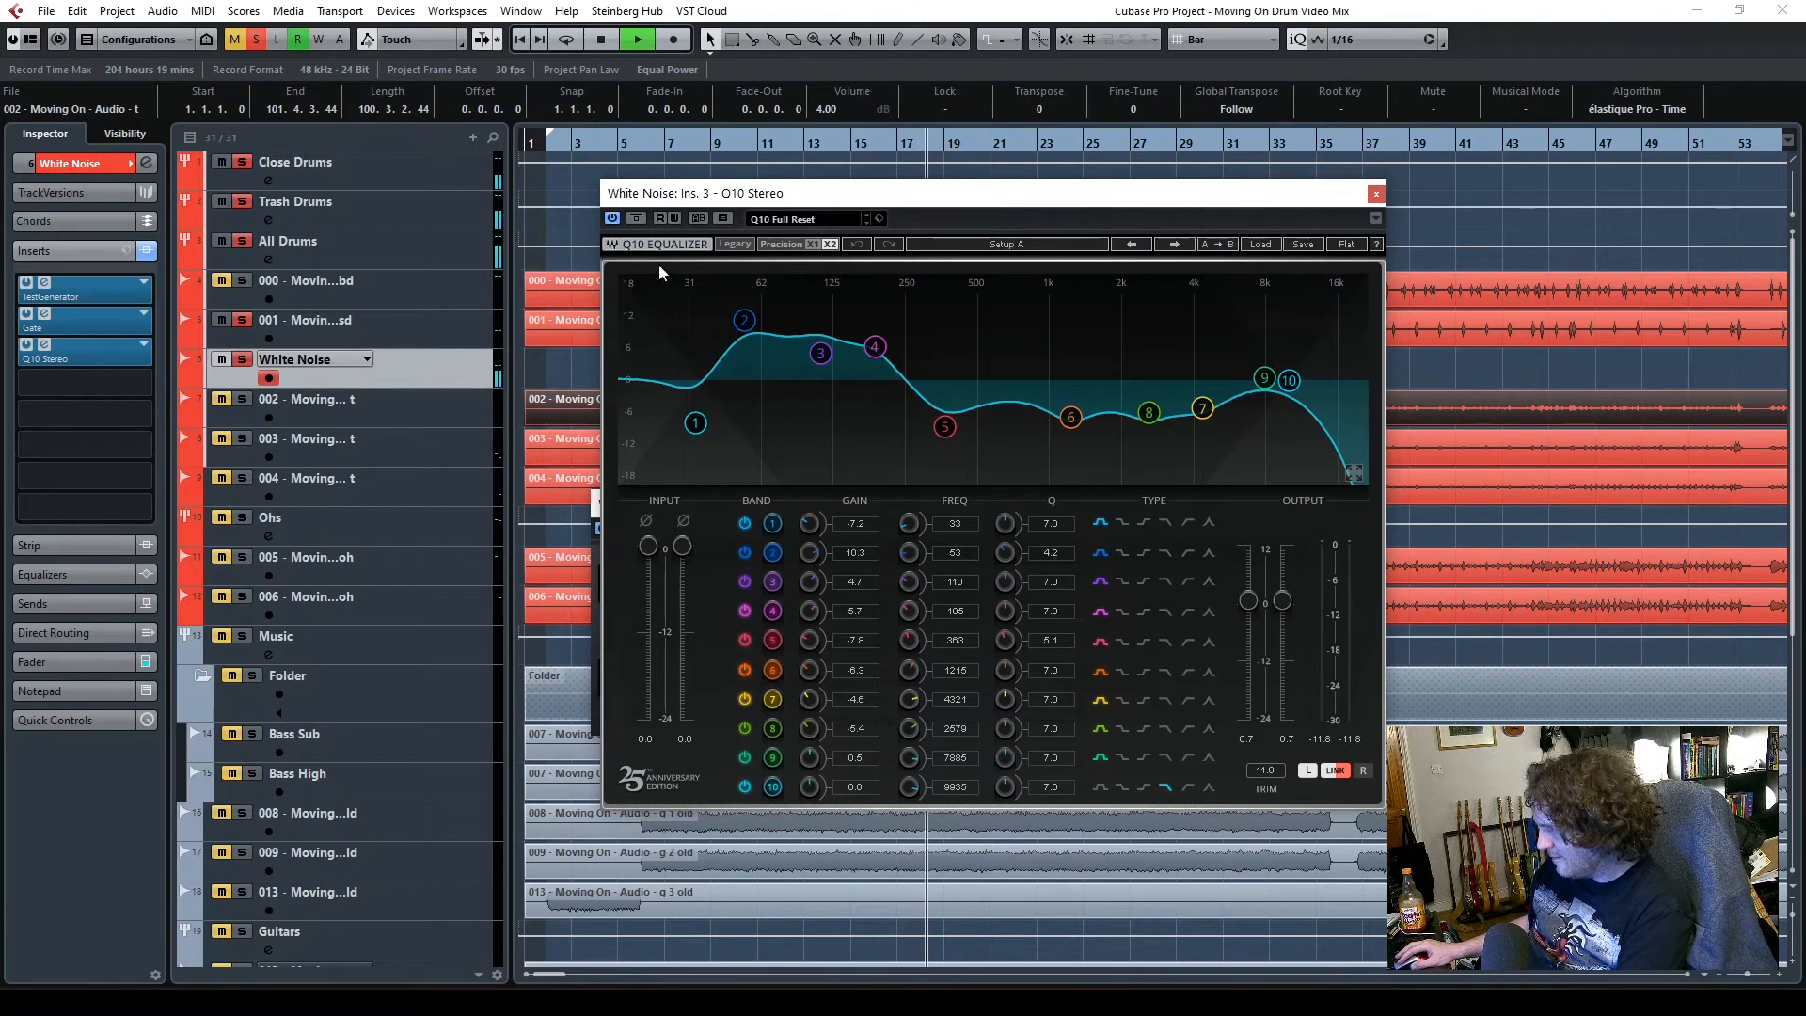
# Step: Return the snare track's fader to 0.00 dB and move the Q10 window clear of the Gate
pyautogui.click(435, 329)
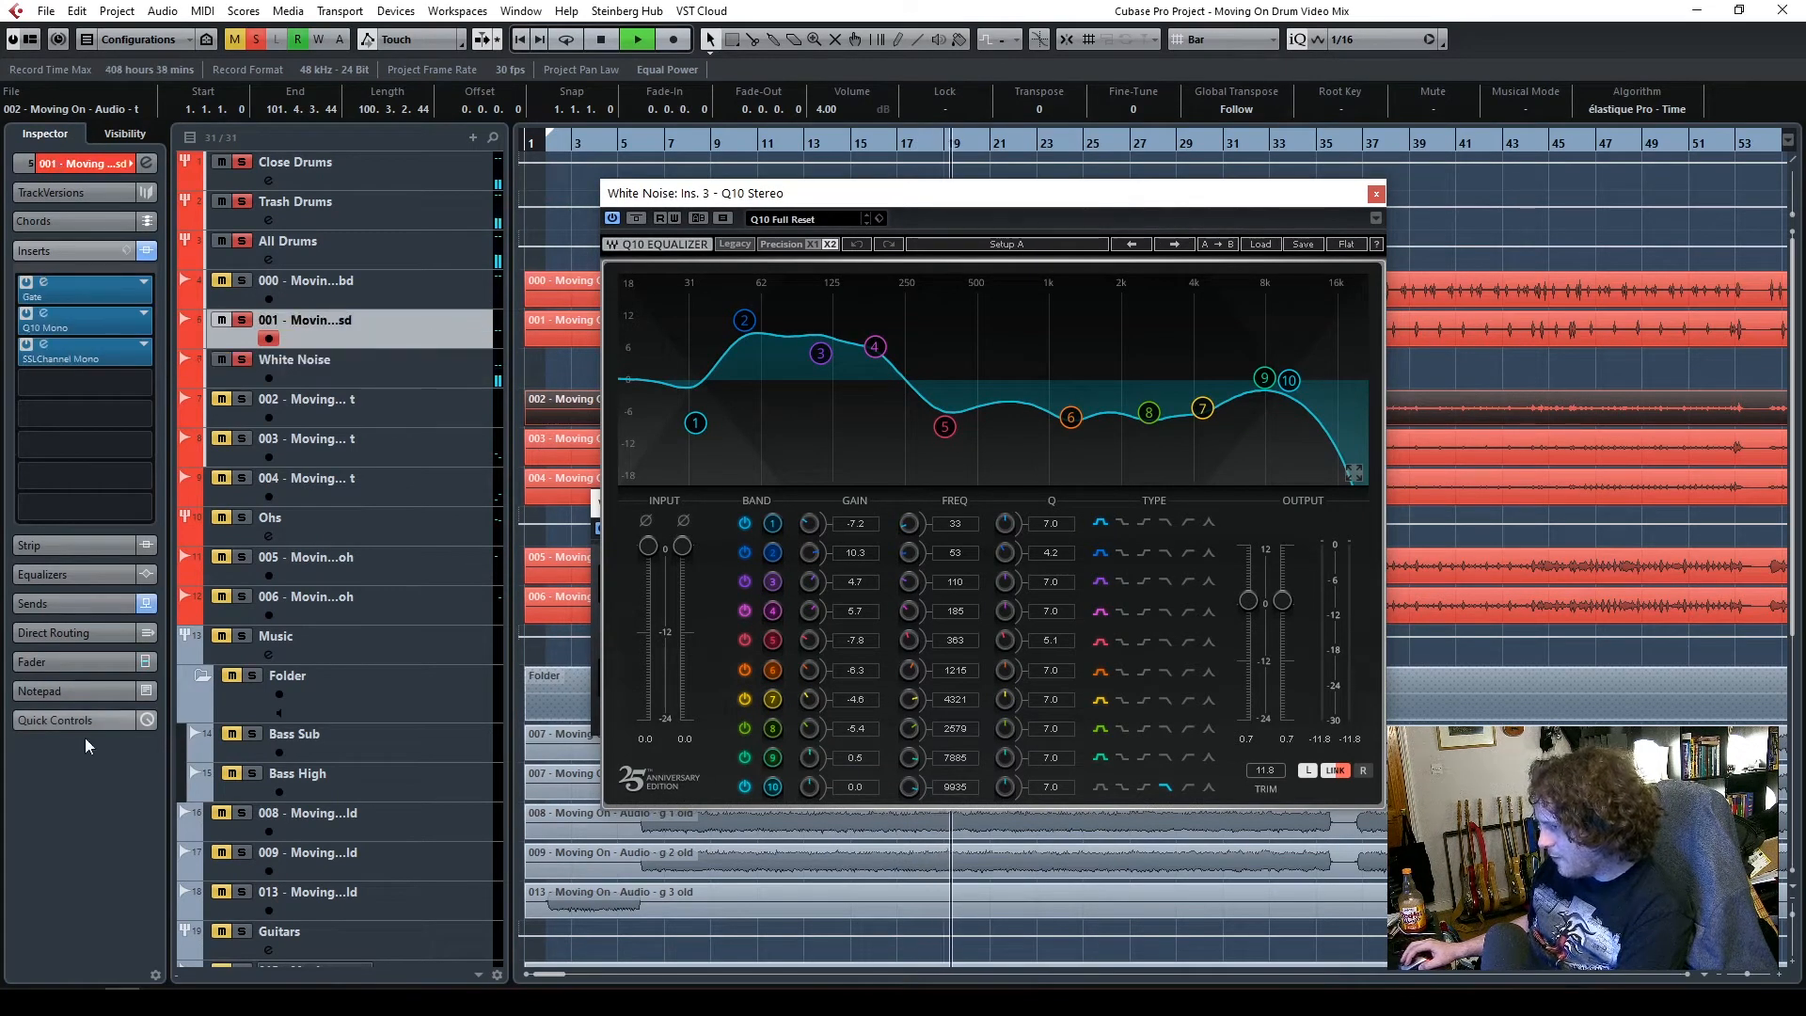
pyautogui.click(87, 662)
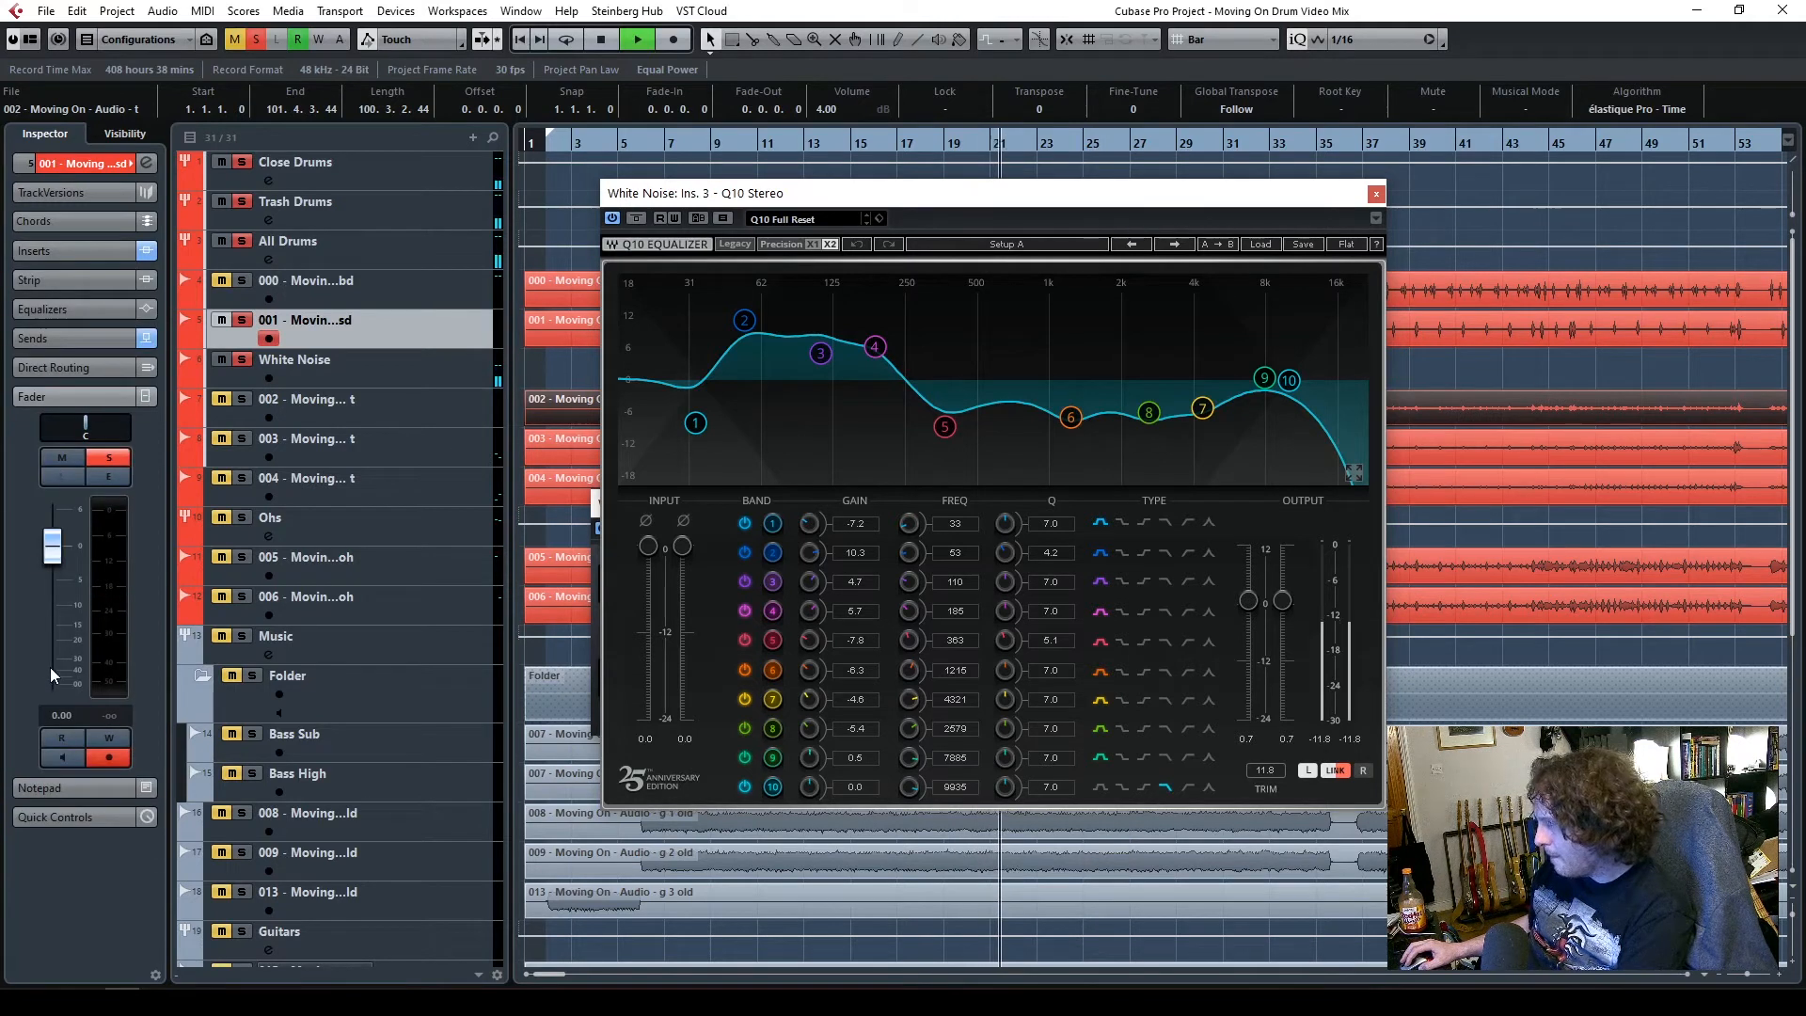
pyautogui.moveTo(673, 192); pyautogui.dragTo(897, 263)
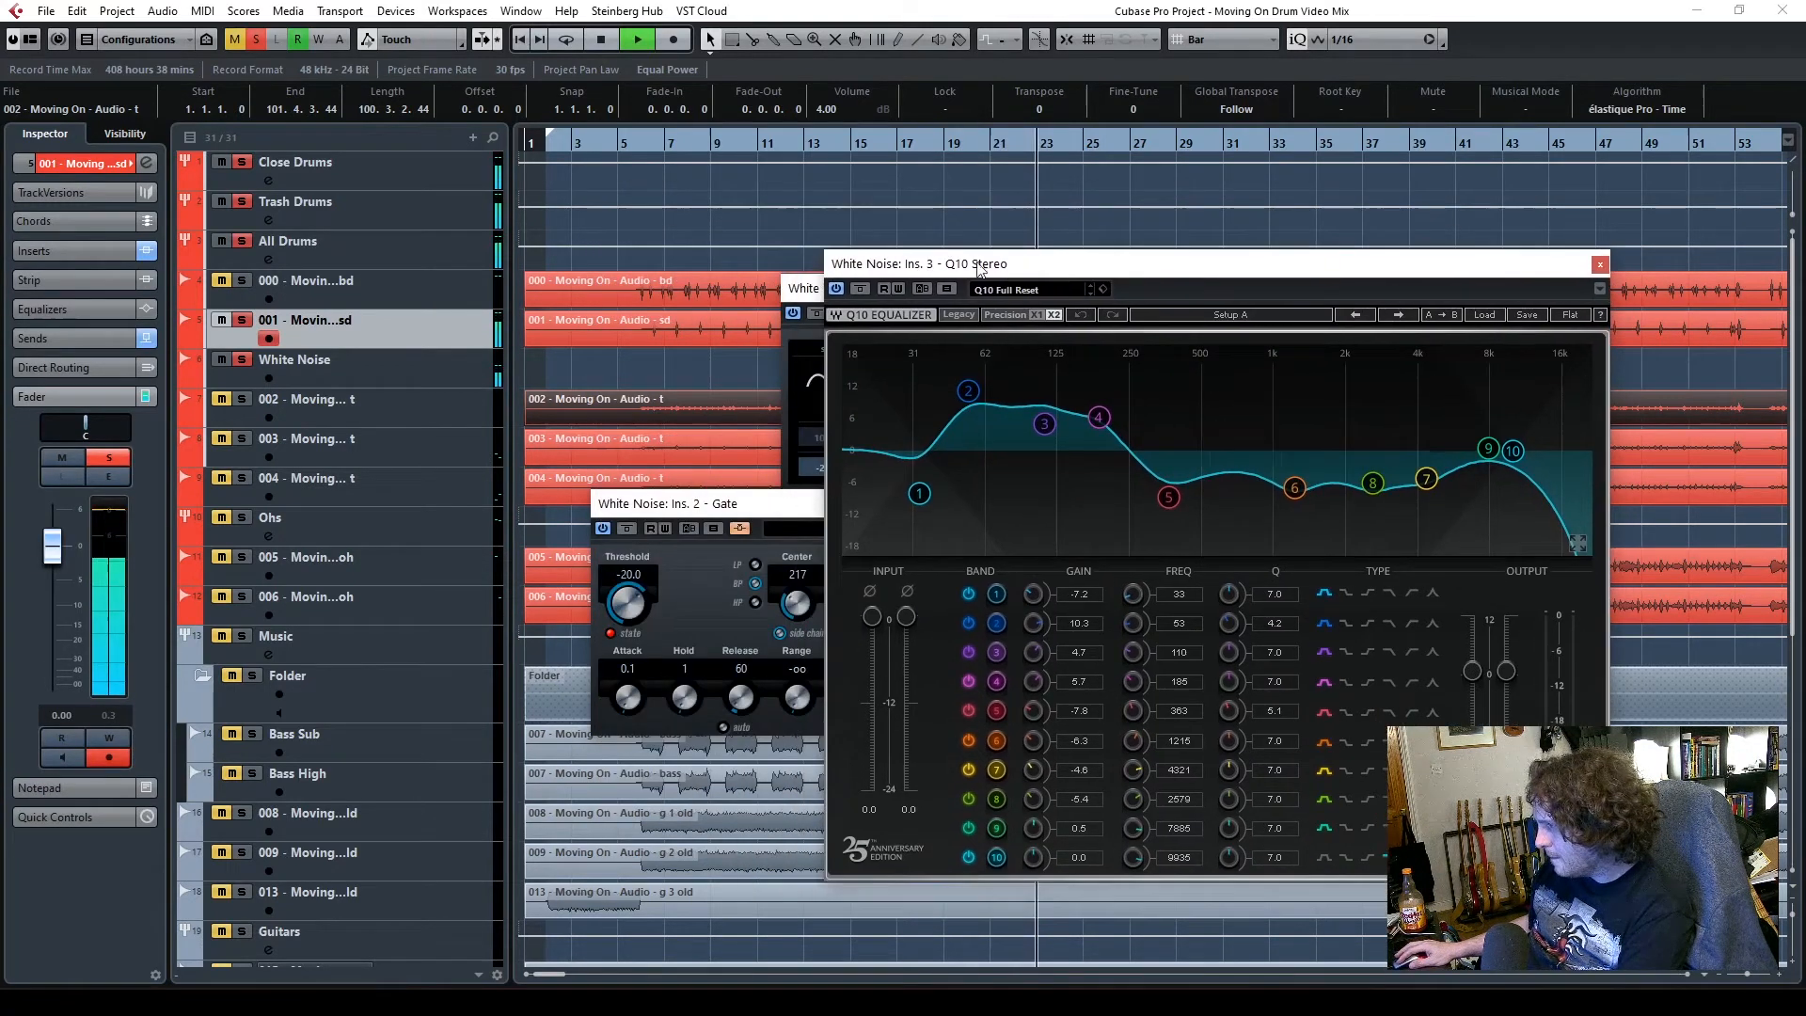
# Step: Balance the snare against the White Noise track, setting the snare fader to -1.27 dB
pyautogui.click(393, 368)
pyautogui.moveTo(51, 554)
pyautogui.mouseDown()
pyautogui.moveTo(49, 602)
pyautogui.moveTo(51, 564)
pyautogui.mouseUp()
pyautogui.click(409, 328)
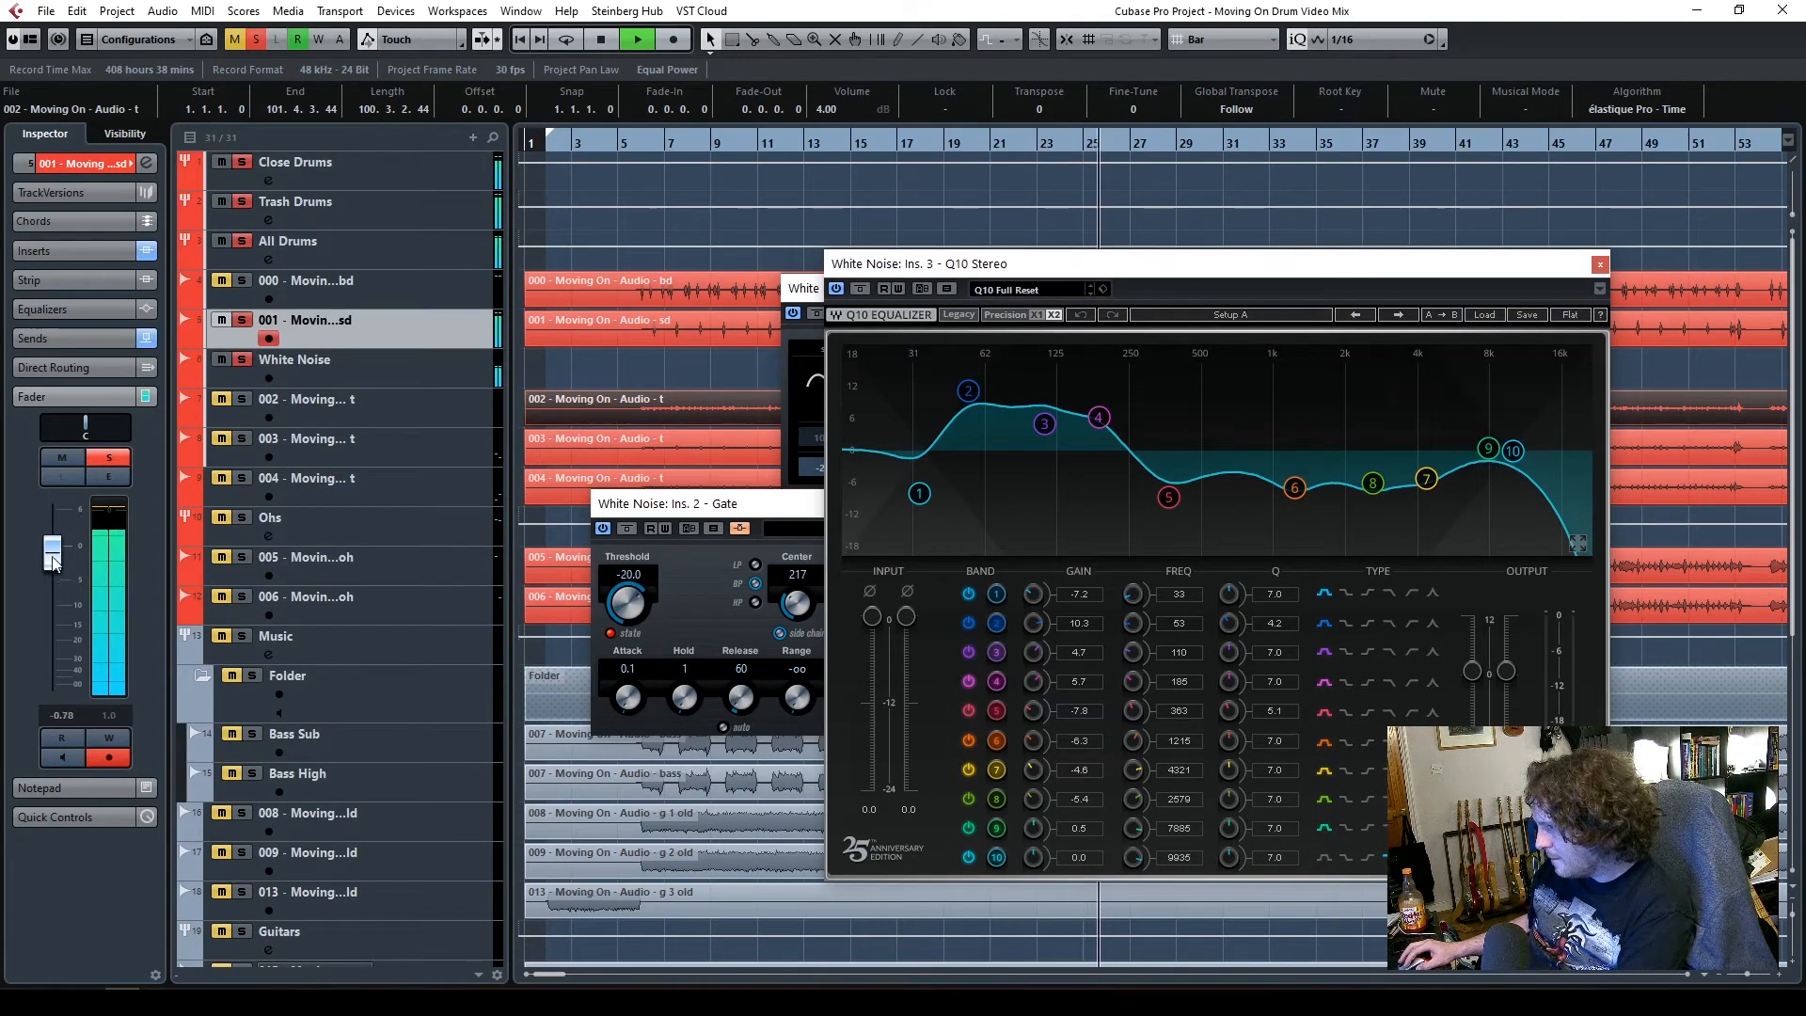
# Step: Clear all solos and replay the full drum mix from about bar 6
pyautogui.click(256, 36)
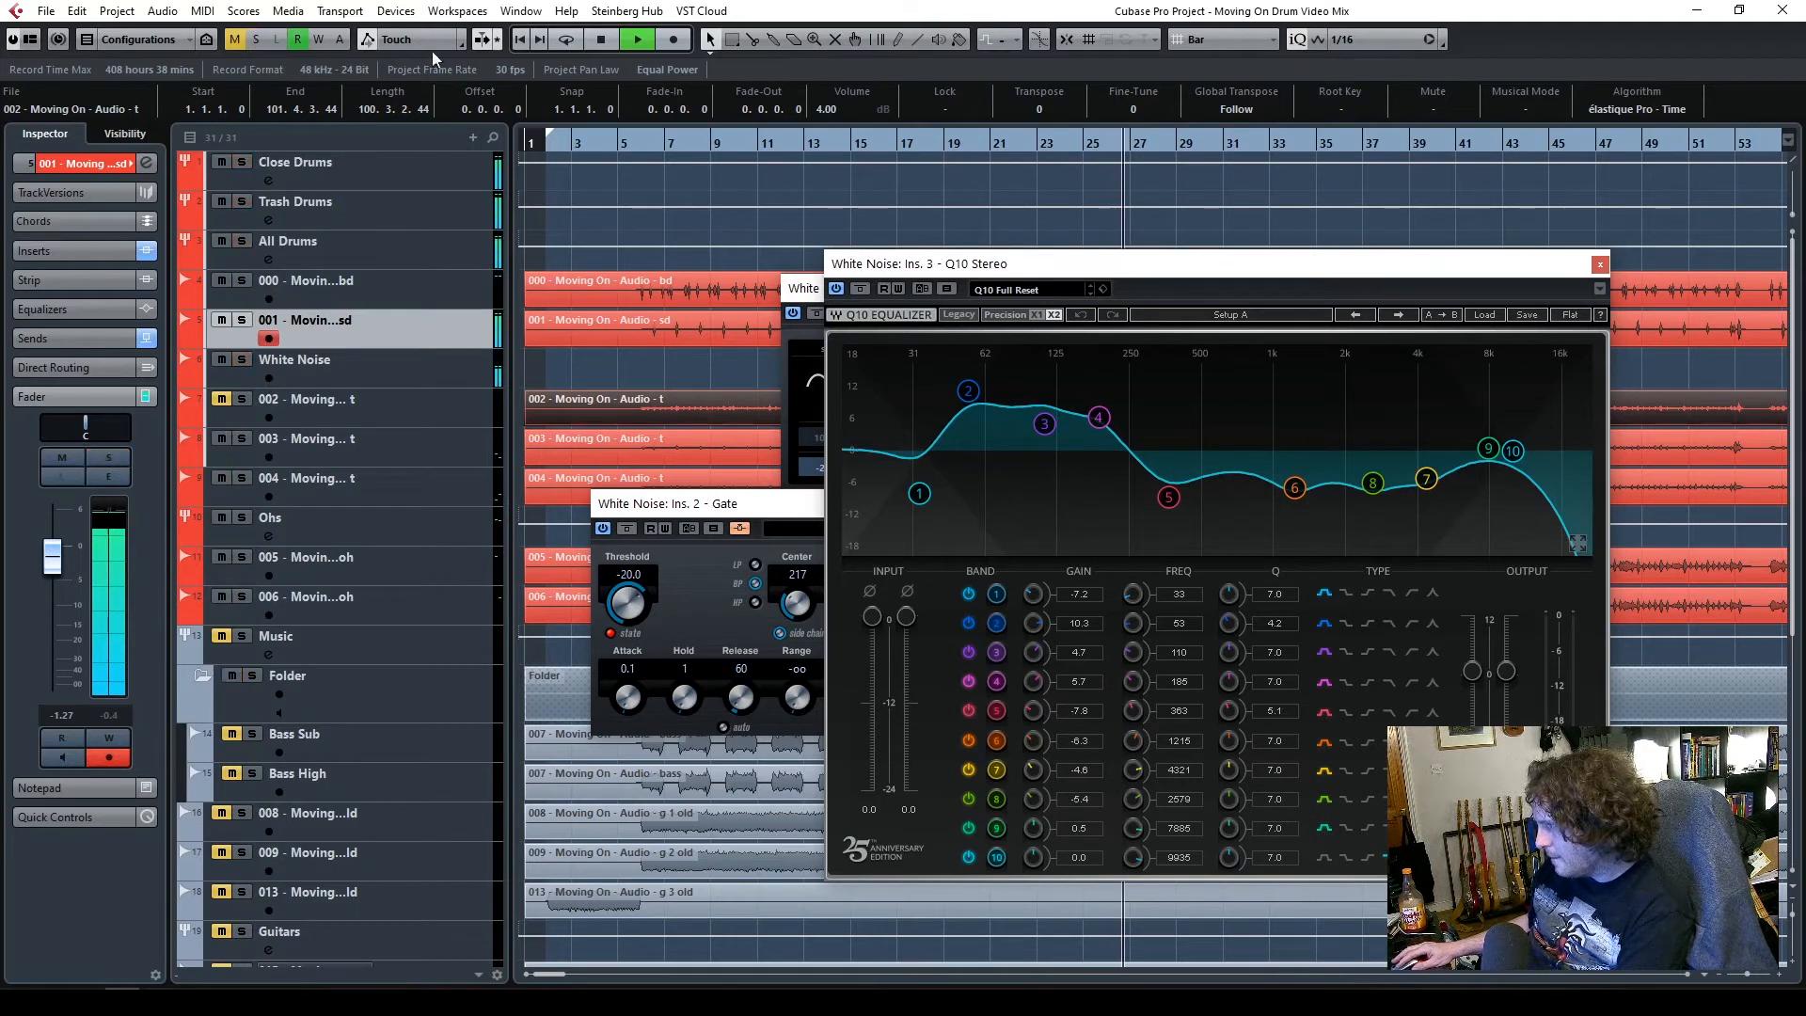
pyautogui.click(640, 138)
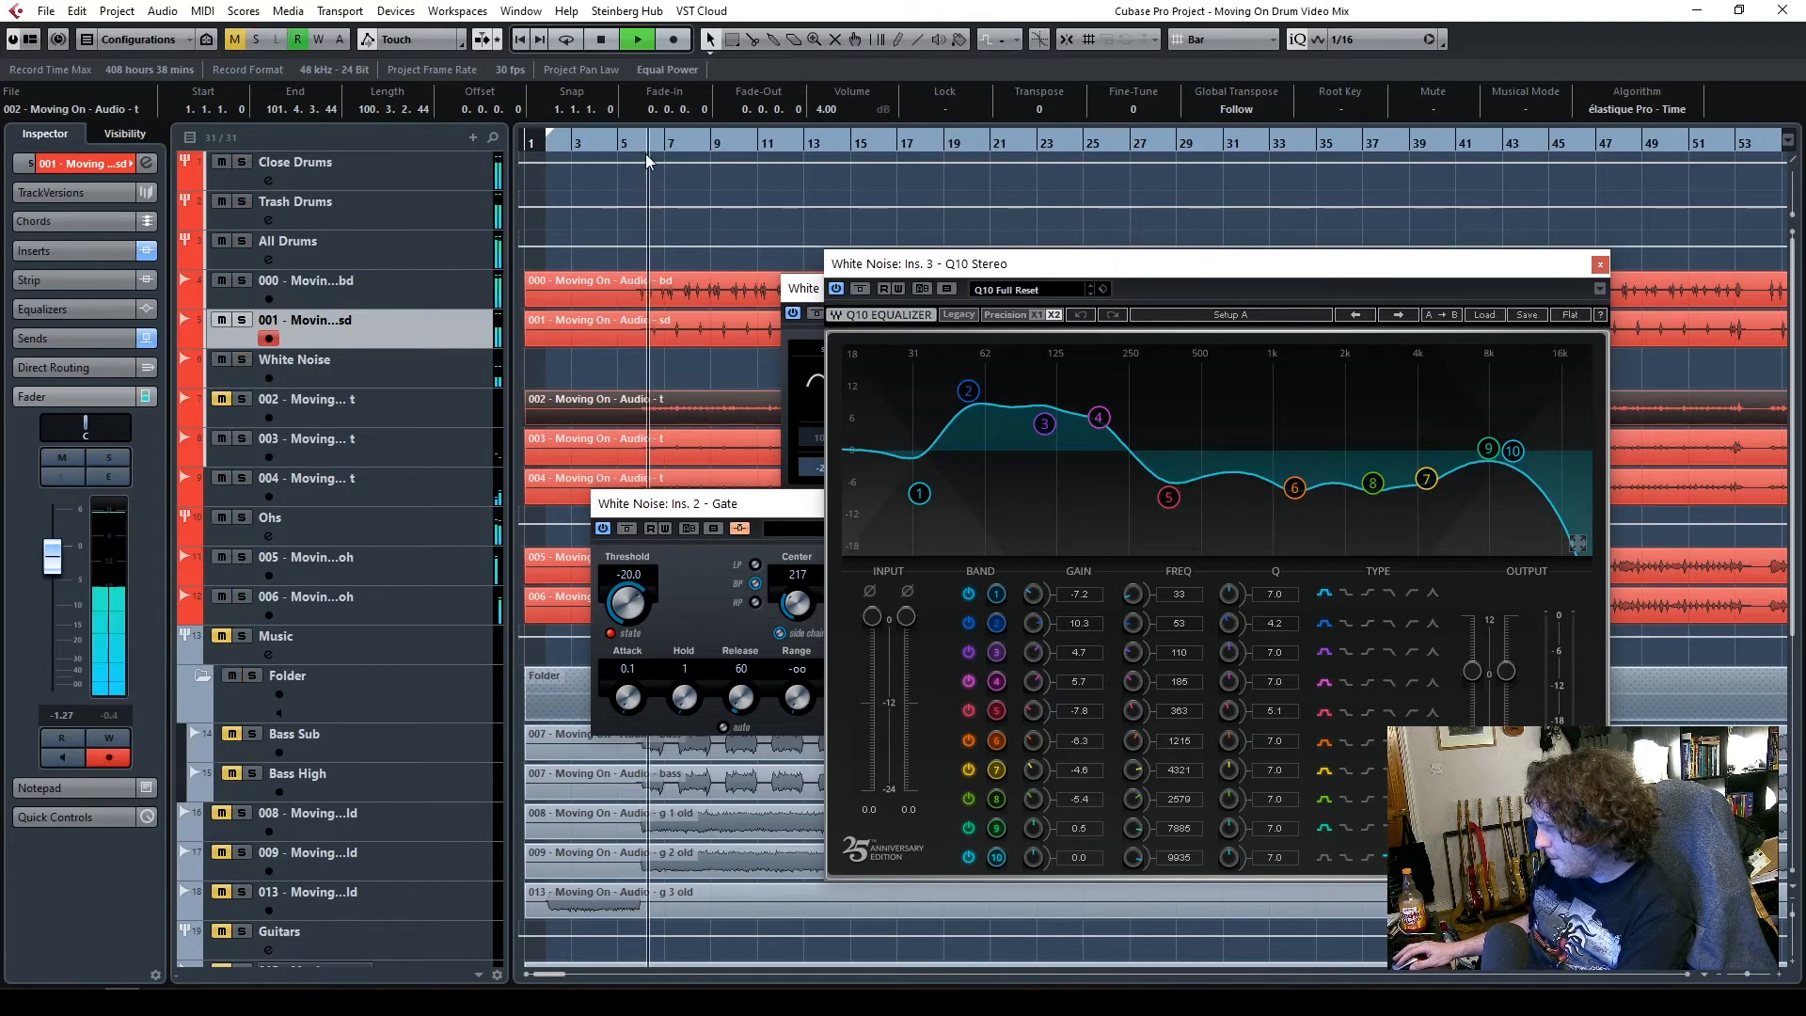
# Step: Set the White Noise fader to -5.11 dB within the drum mix and stop playback, returning to about bar 6
pyautogui.click(438, 370)
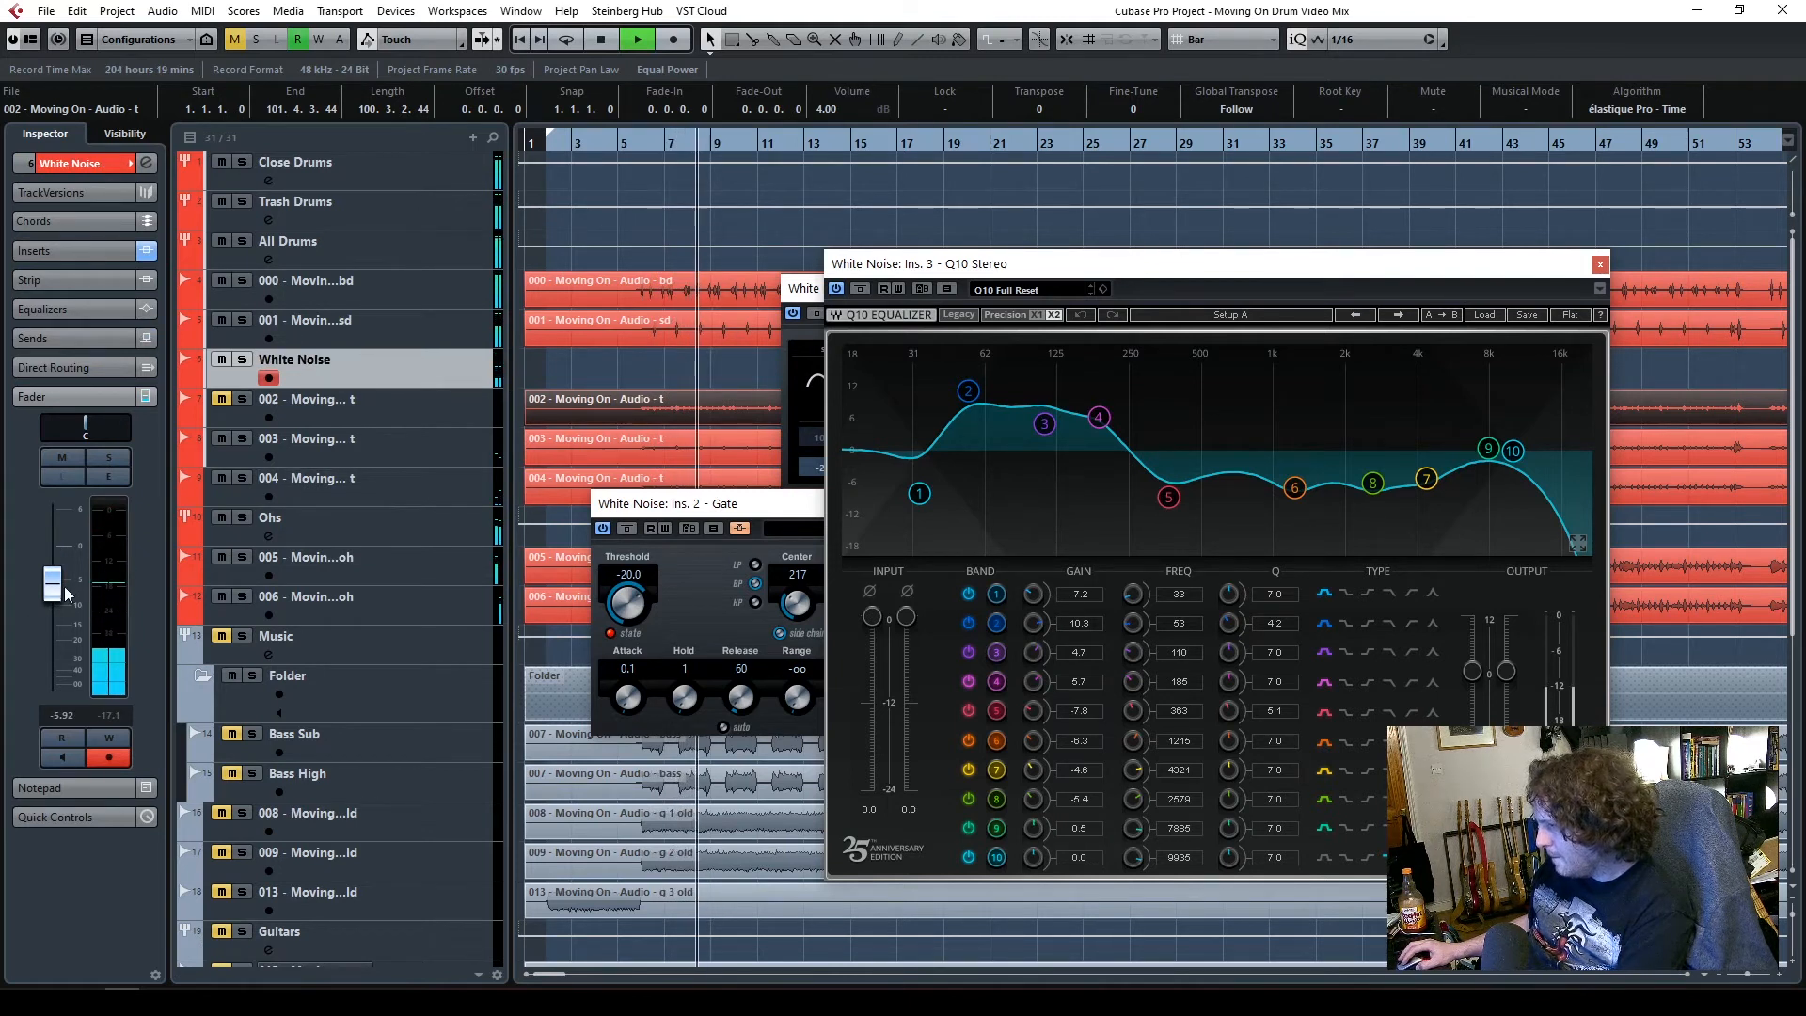
pyautogui.moveTo(59, 590); pyautogui.dragTo(57, 586)
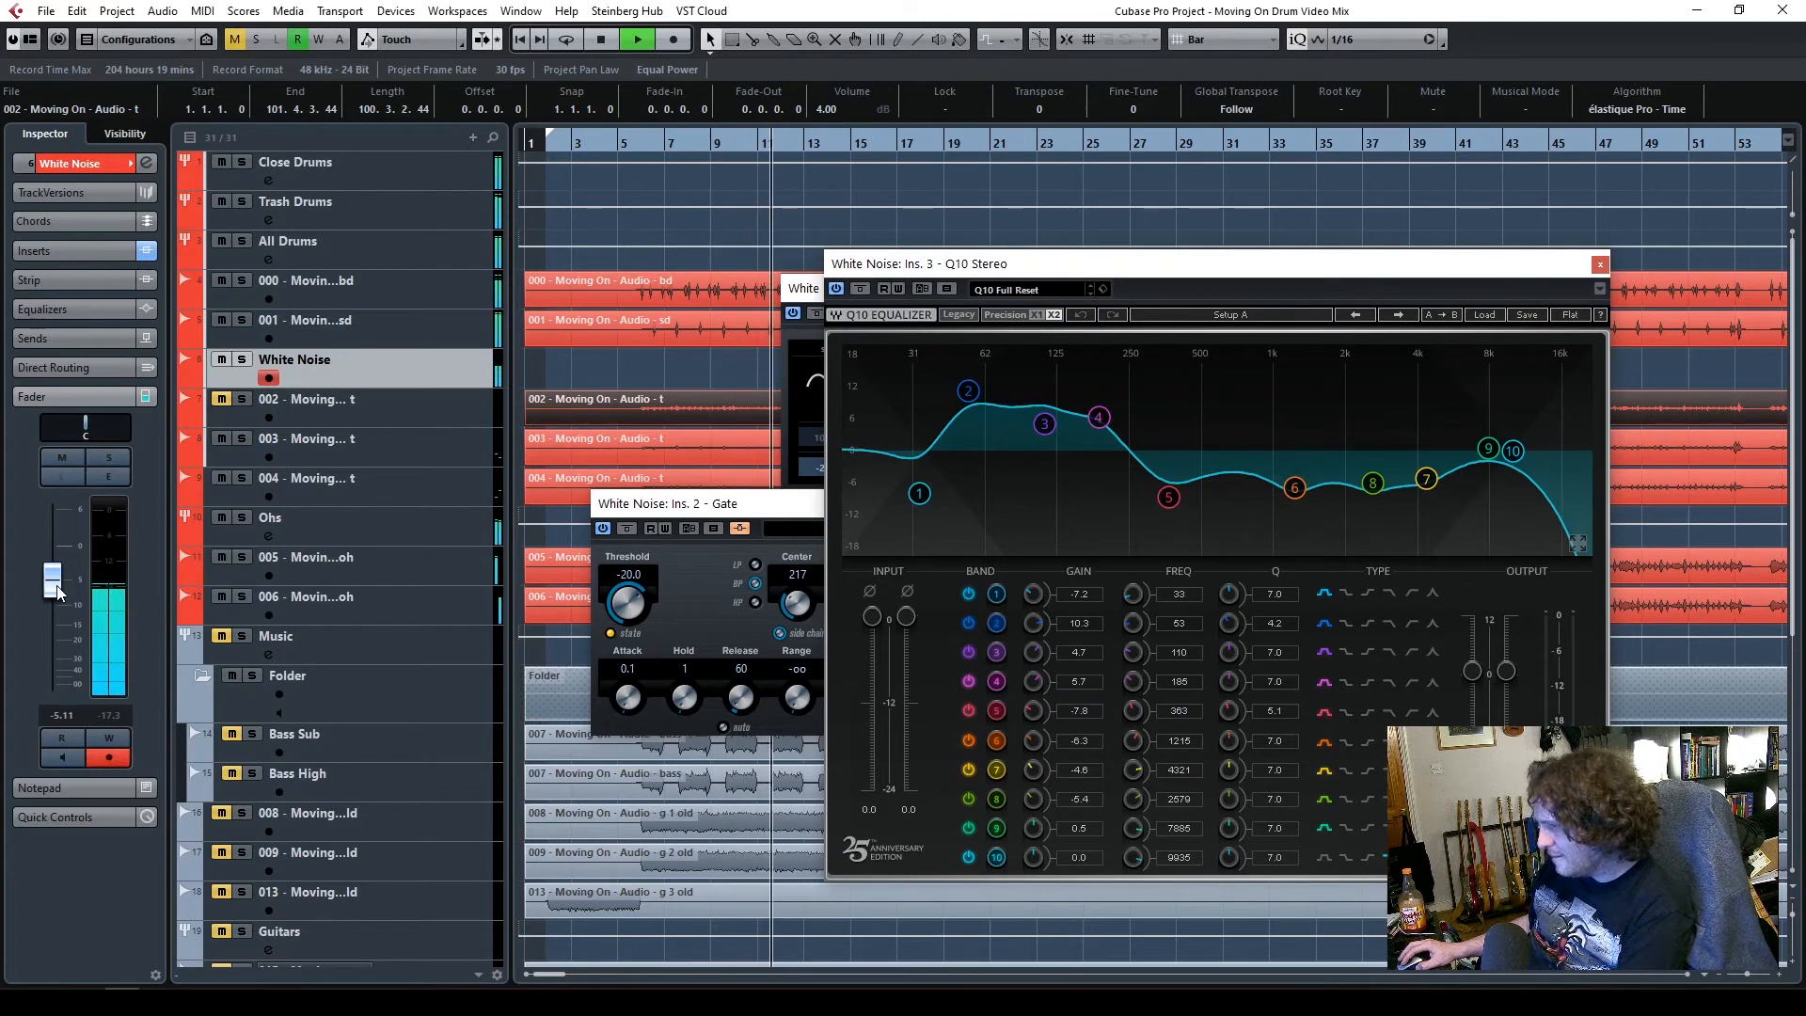
pyautogui.press('space')
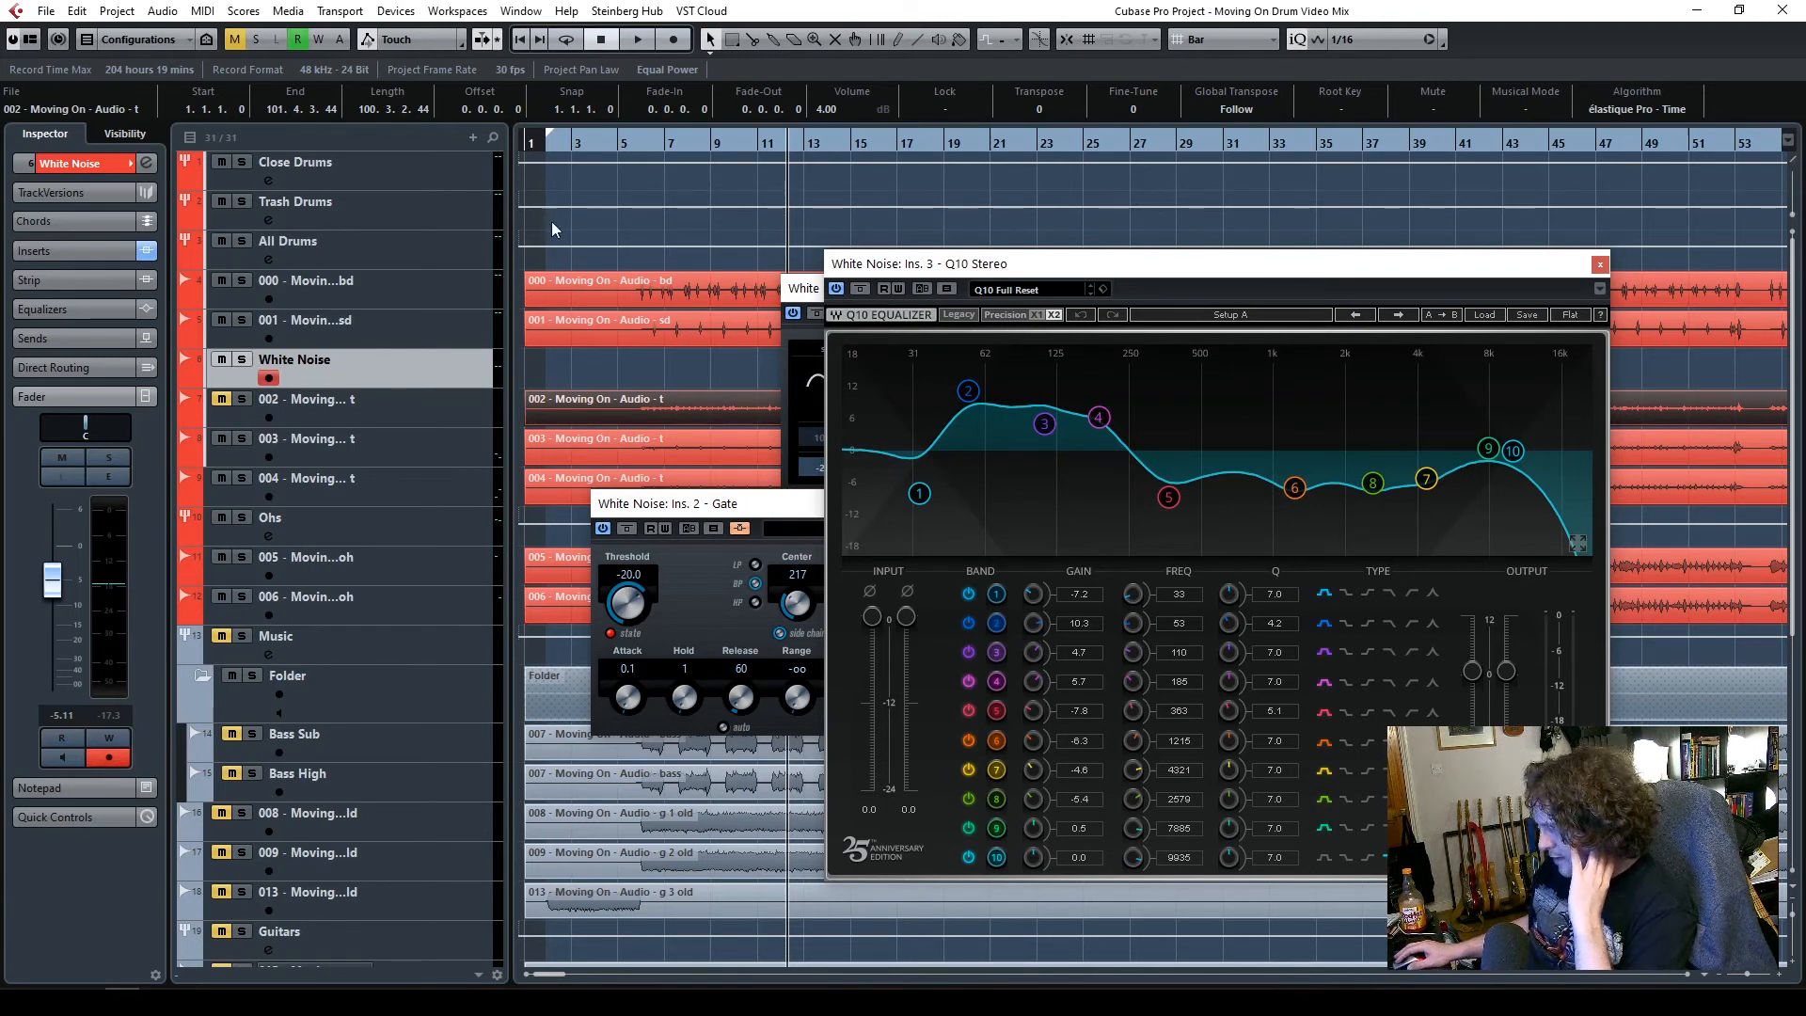
pyautogui.click(642, 147)
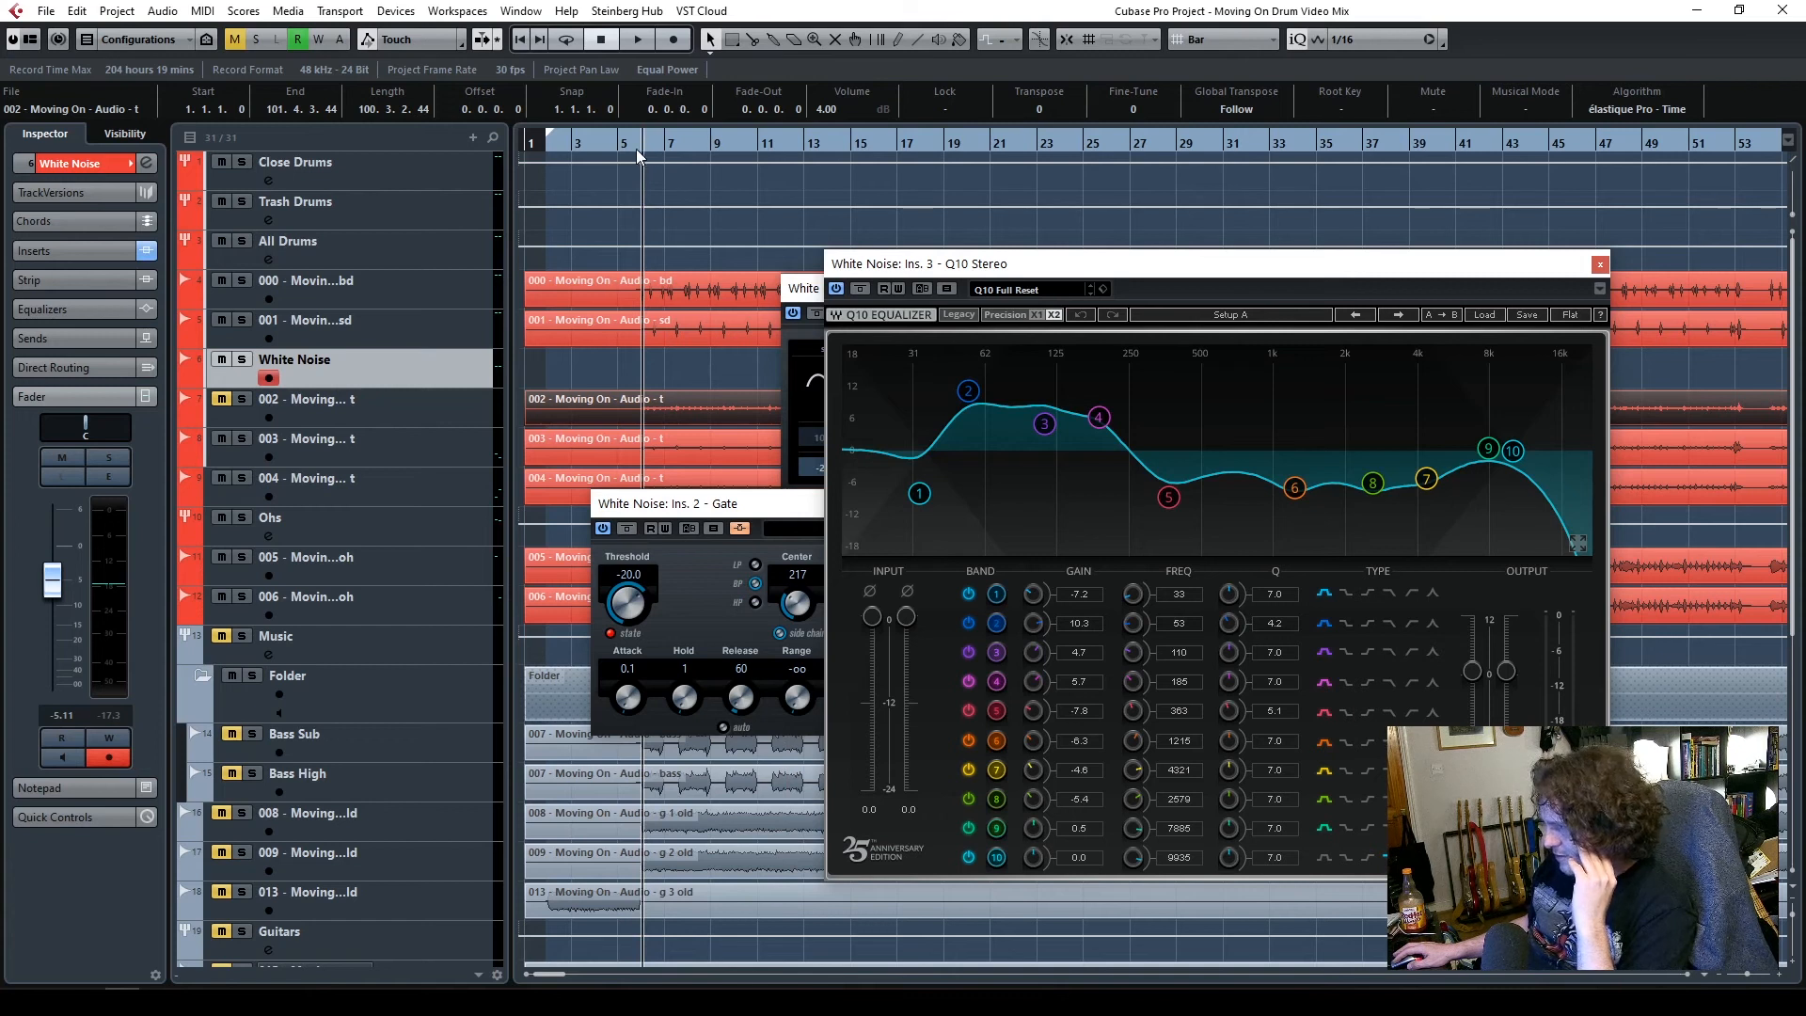